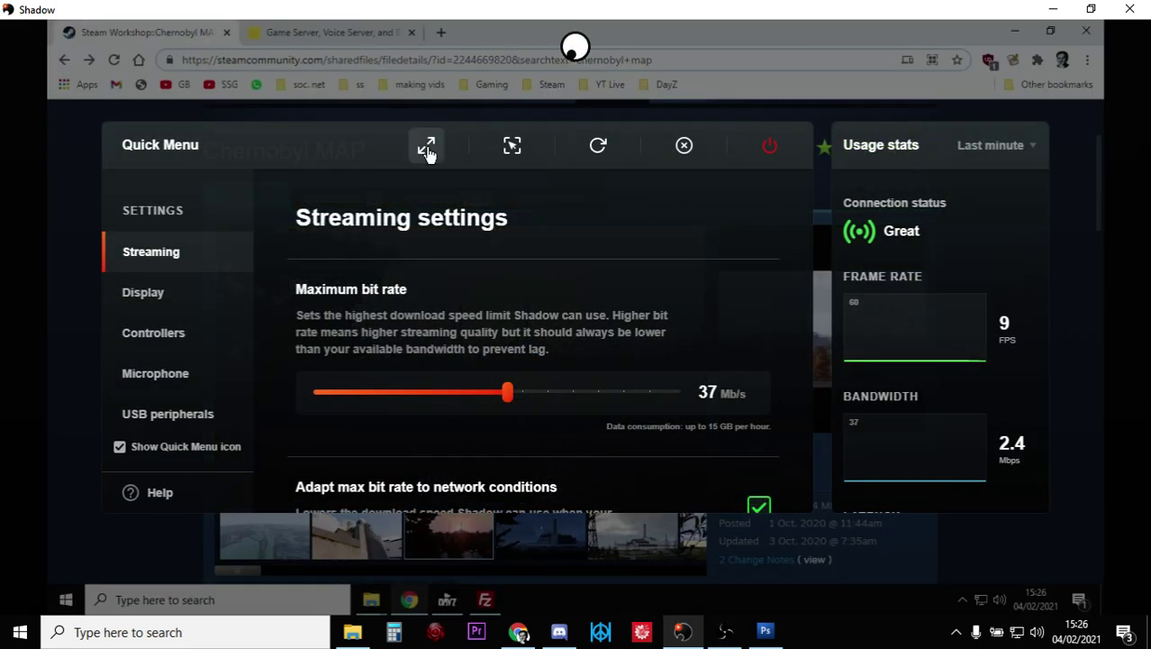
Close the Shadow streaming menu and scroll the Chernobyl MAP Workshop page to confirm it is subscribed
left_click(427, 148)
left_click(57, 291)
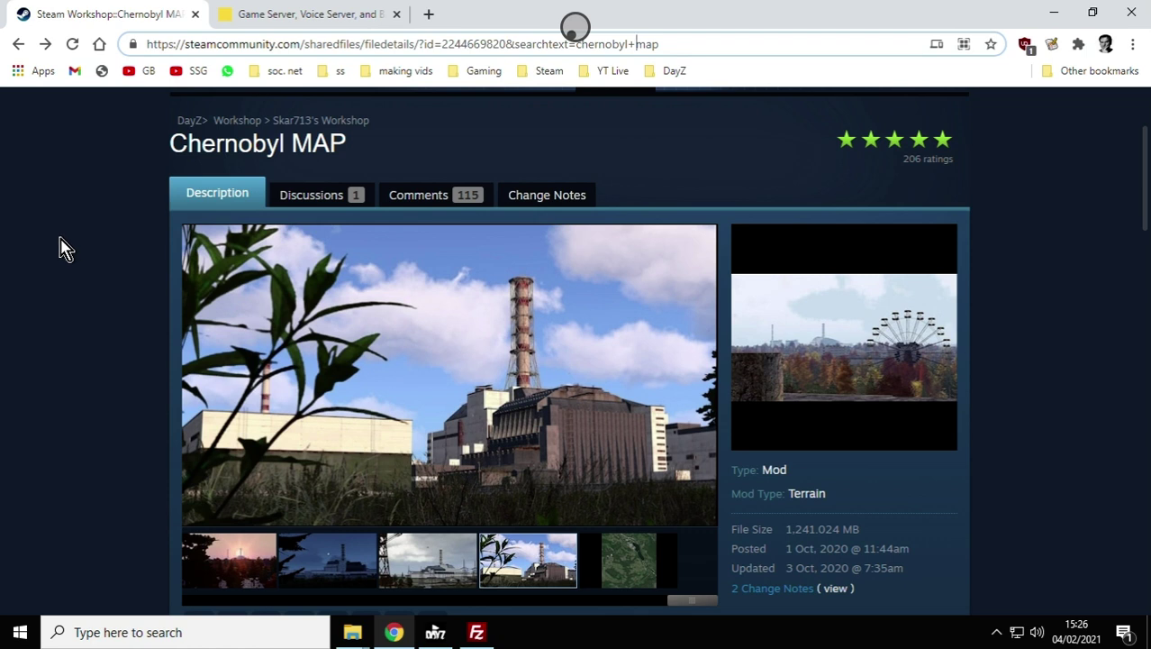
scroll(56, 258, "down", 1)
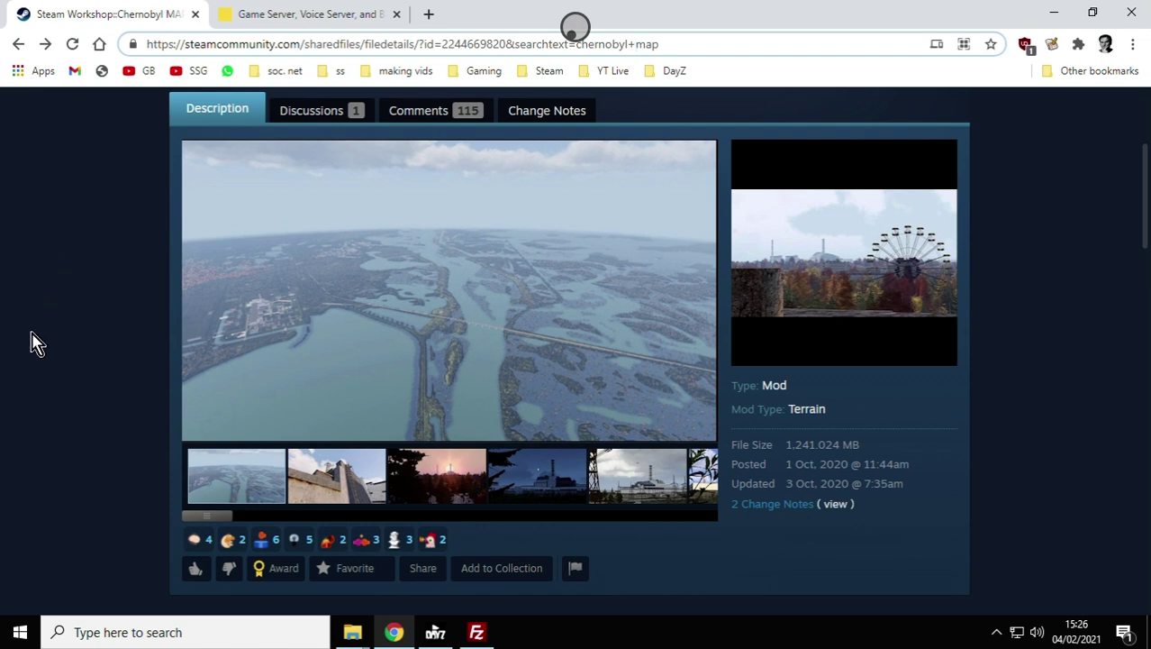
scroll(31, 342, "down", 5)
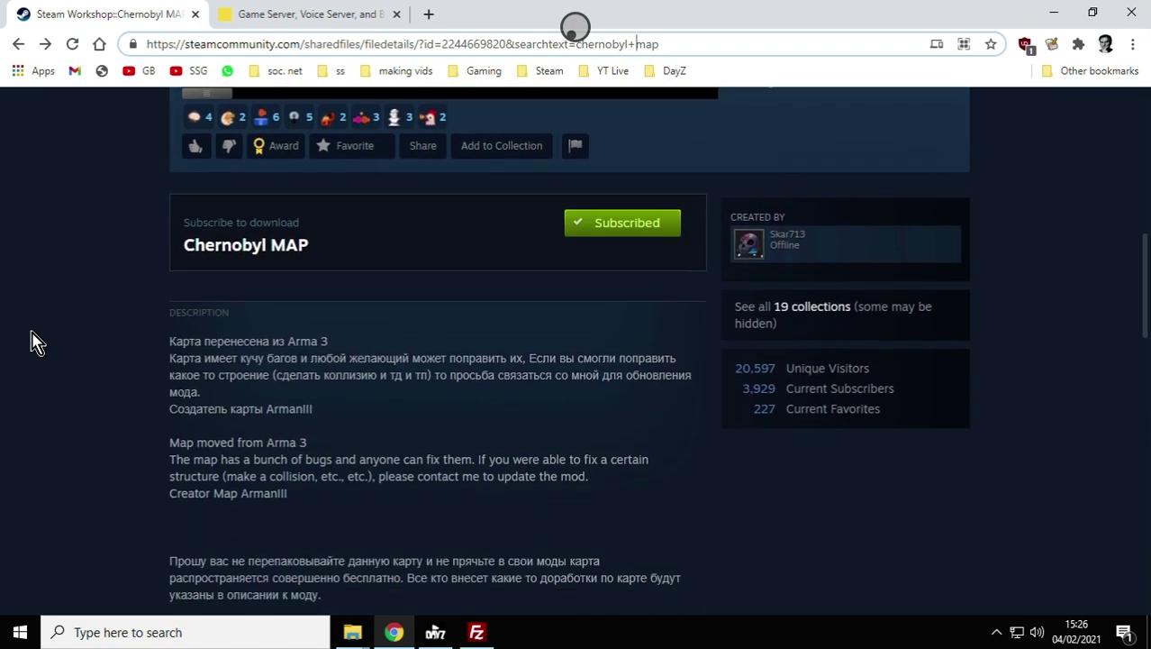
scroll(32, 342, "up", 3)
scroll(34, 340, "up", 3)
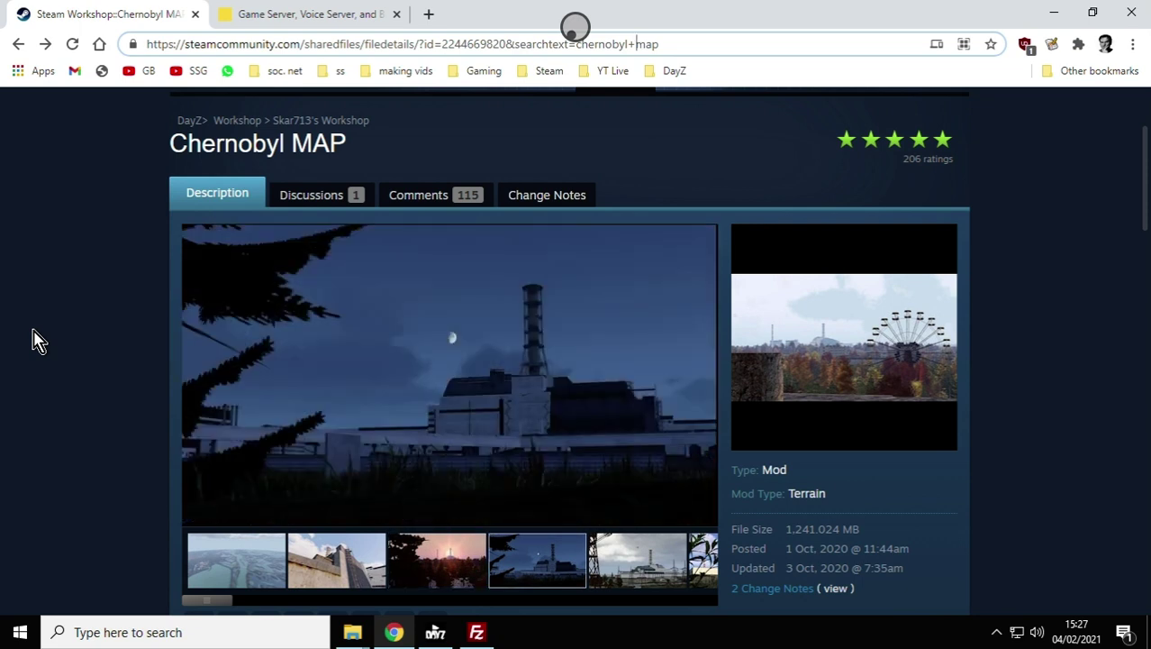
scroll(36, 347, "down", 3)
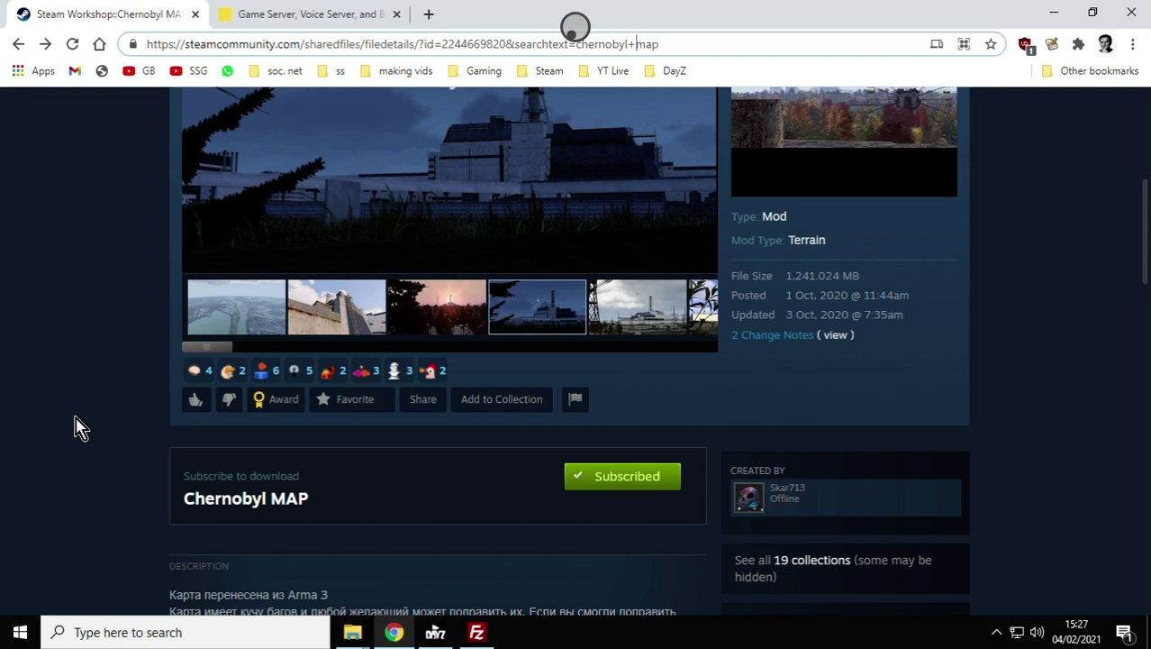
scroll(75, 427, "up", 3)
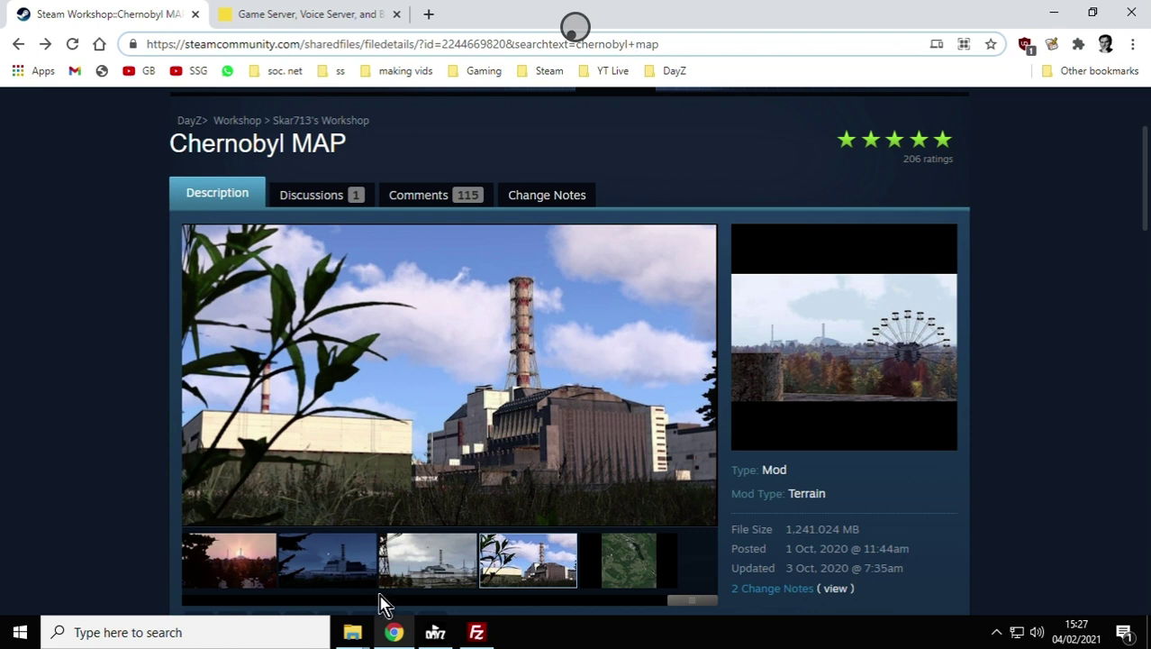
Bring up the DayZ Launcher showing its installed MODS list
mouse_move(436, 635)
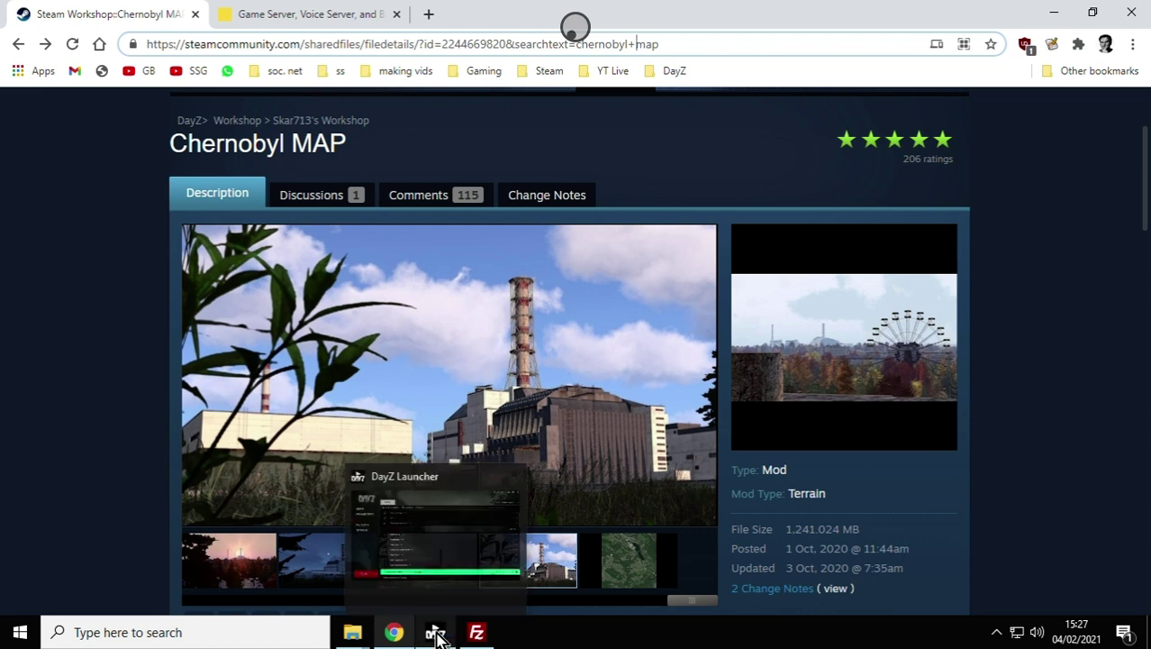
left_click(457, 577)
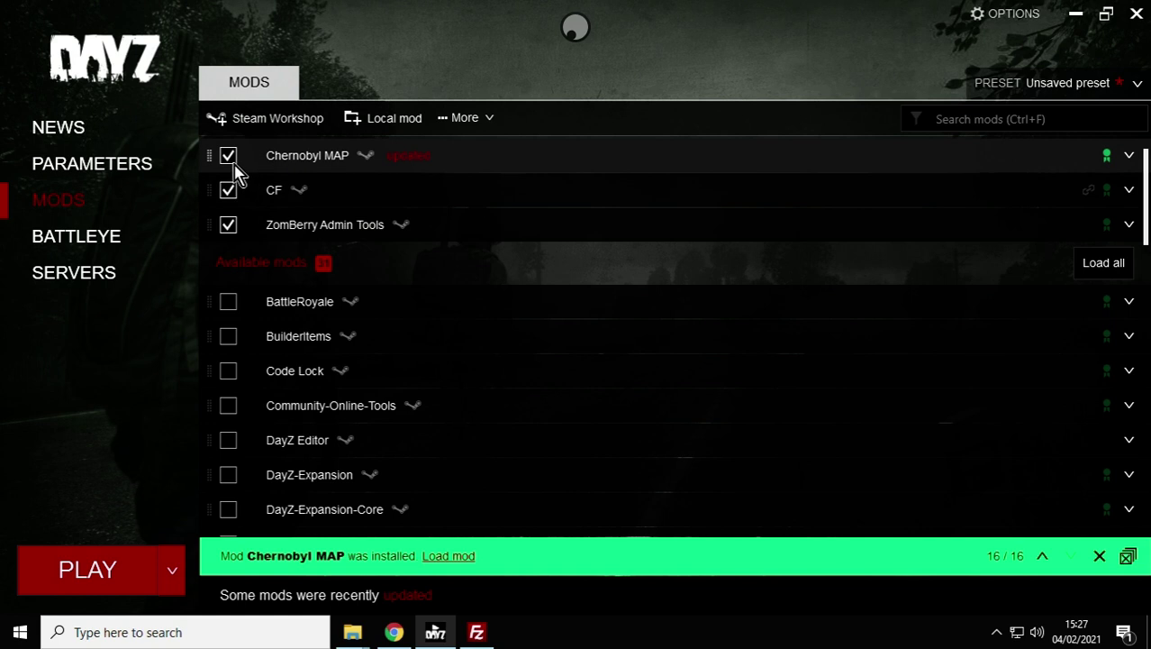
left_click(76, 238)
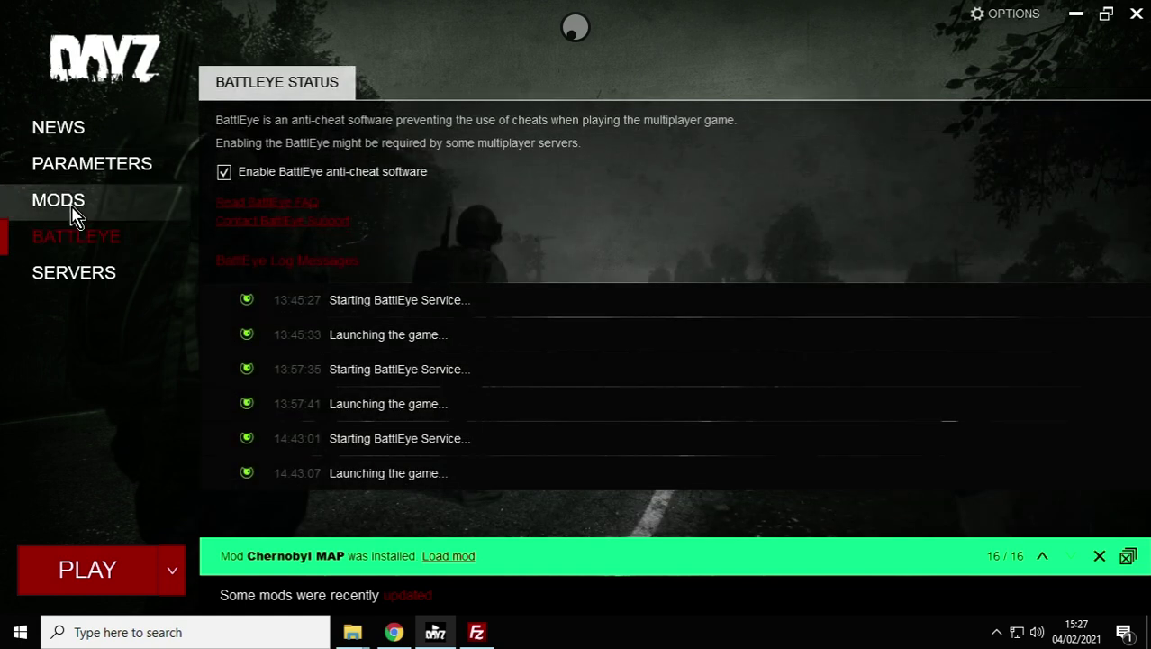
left_click(74, 211)
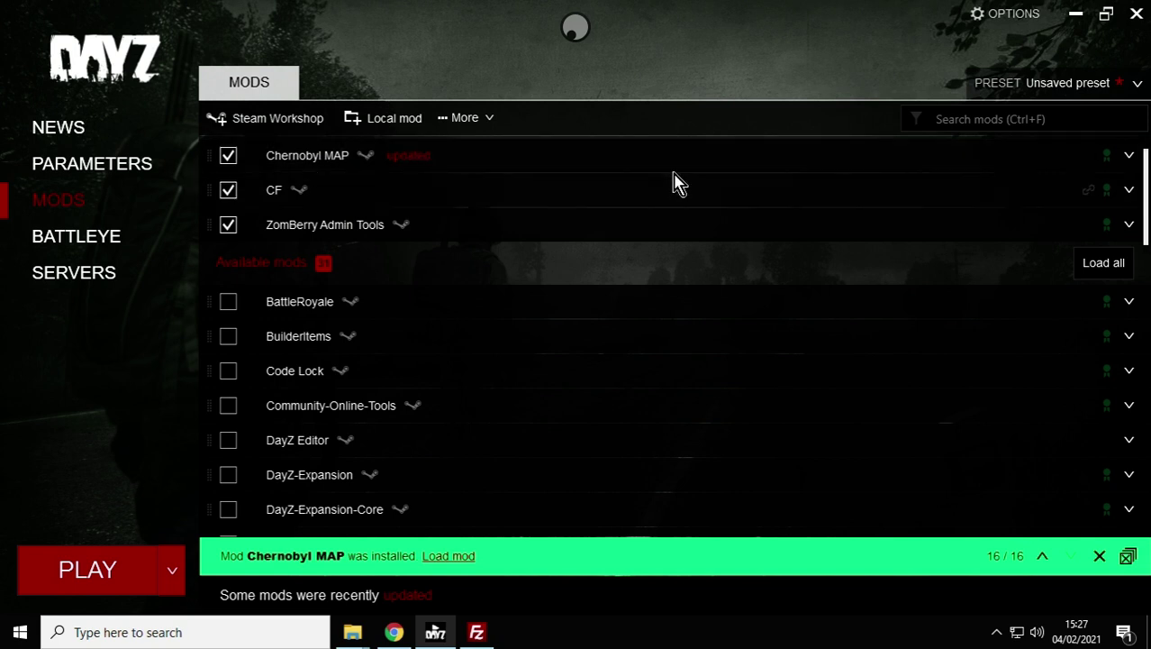
Open the Chernobyl MAP mod's folder in Windows Explorer from its options menu
left_click(1129, 157)
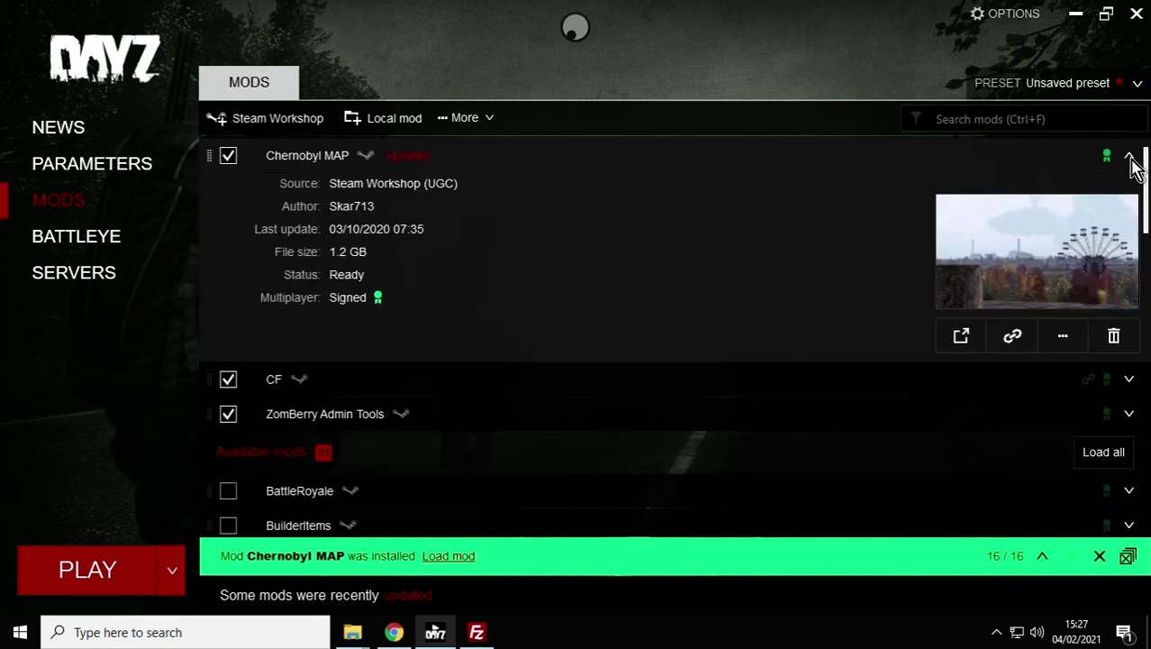
left_click(1063, 341)
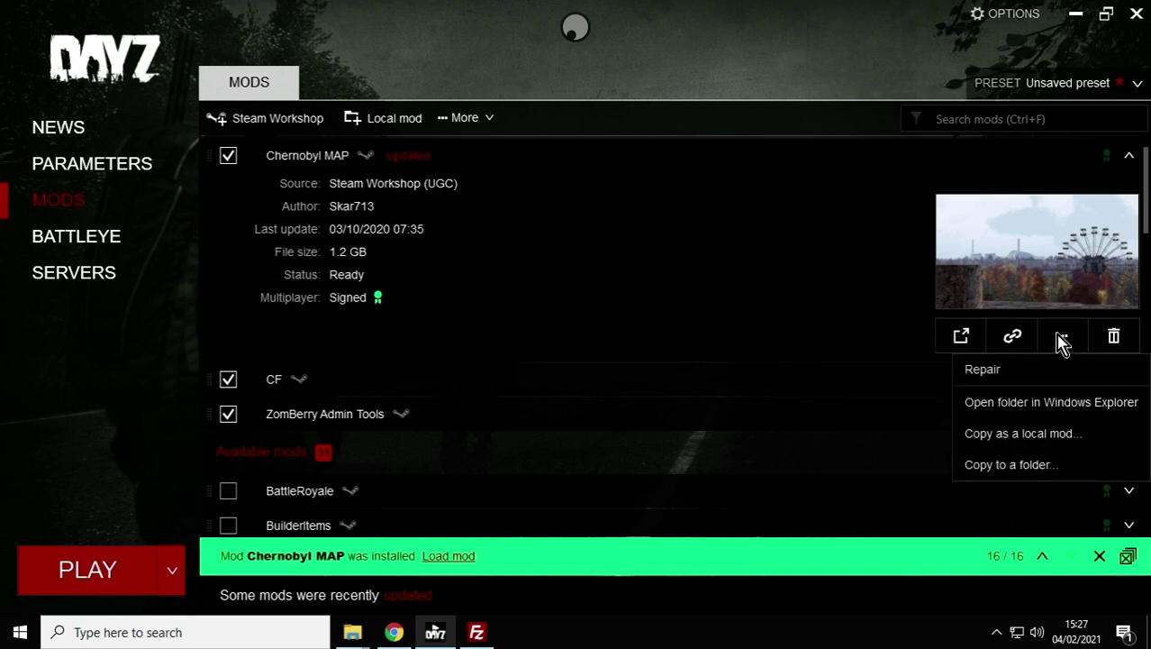
left_click(1032, 403)
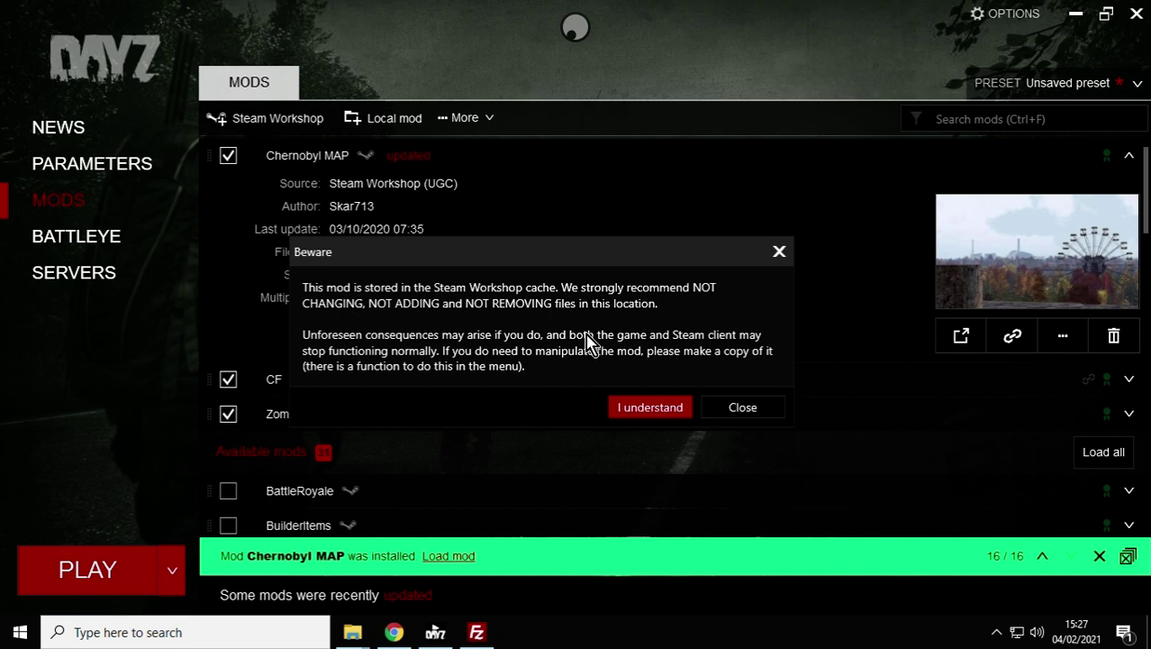
left_click(637, 413)
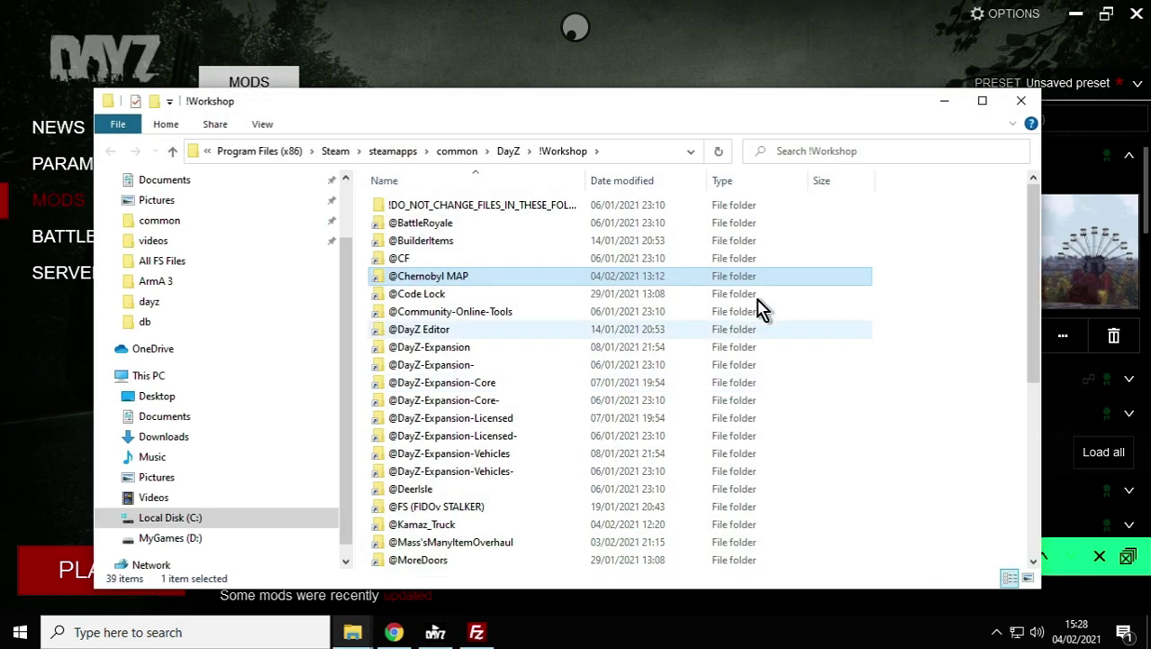
left_click(982, 100)
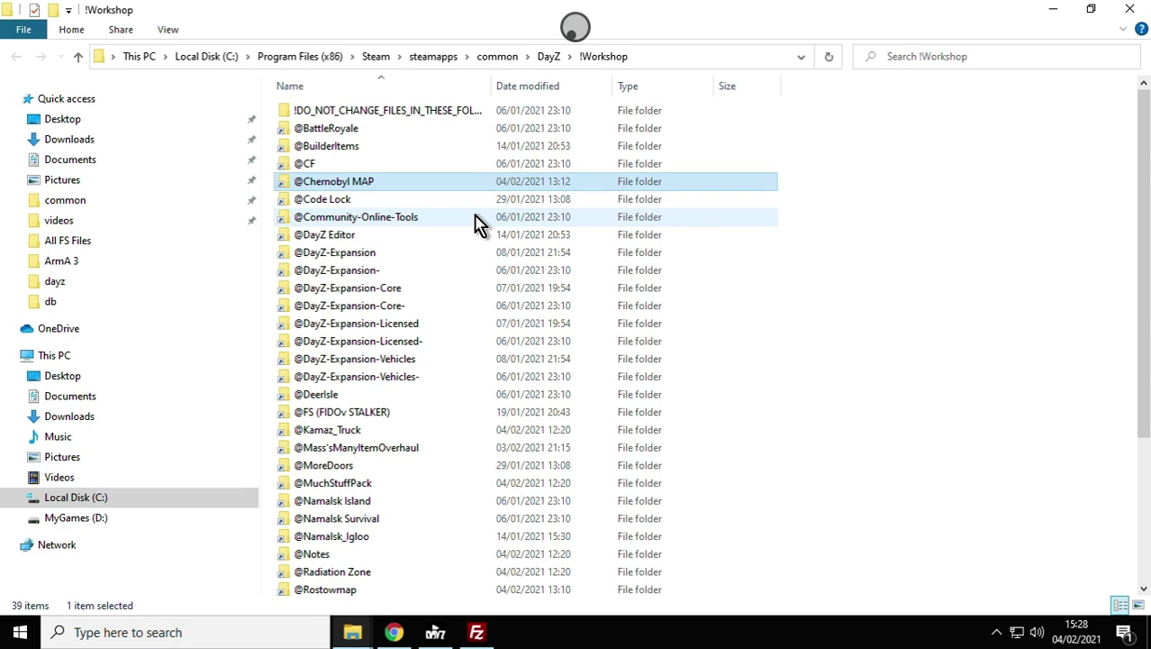
double_click(342, 185)
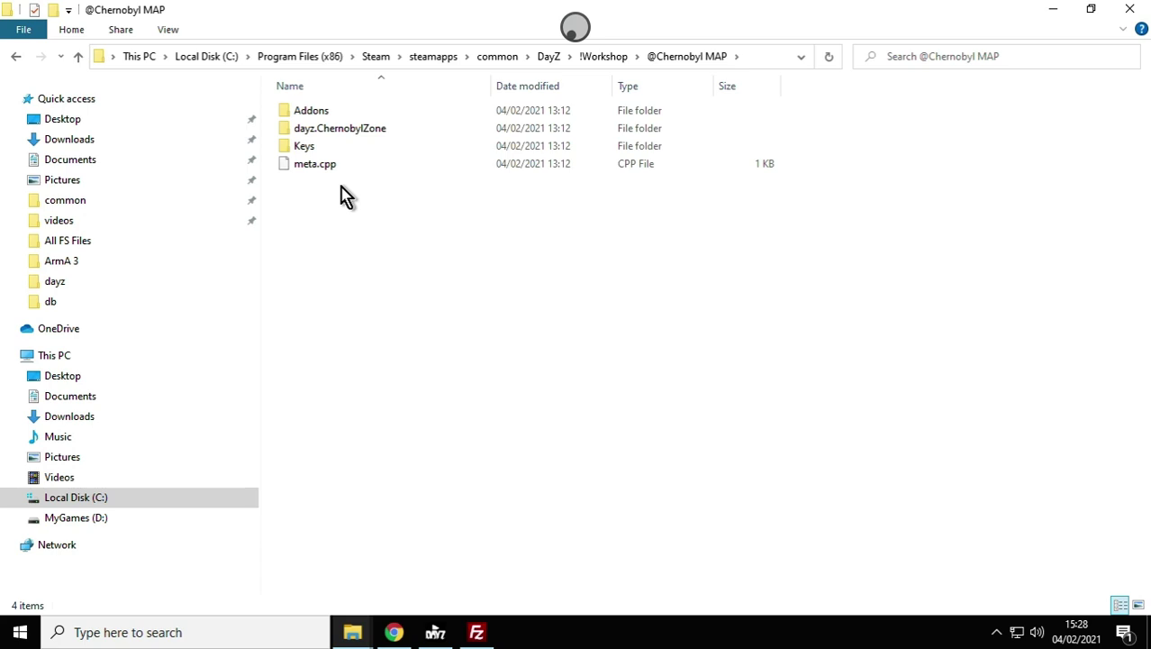
double_click(319, 114)
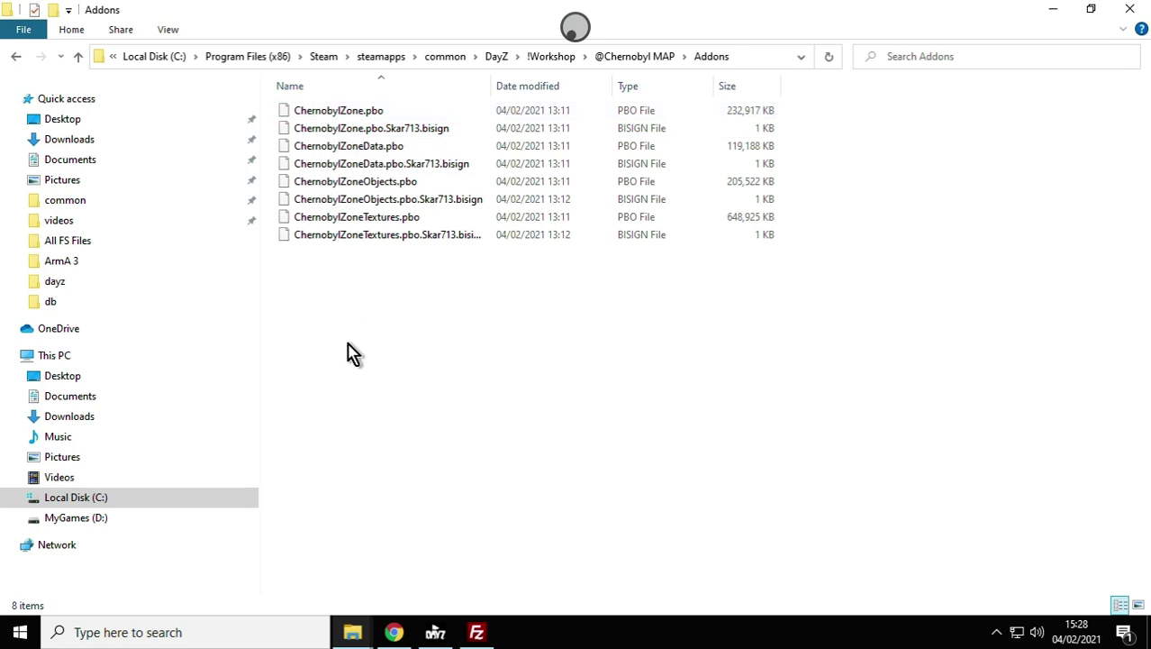
left_click(79, 60)
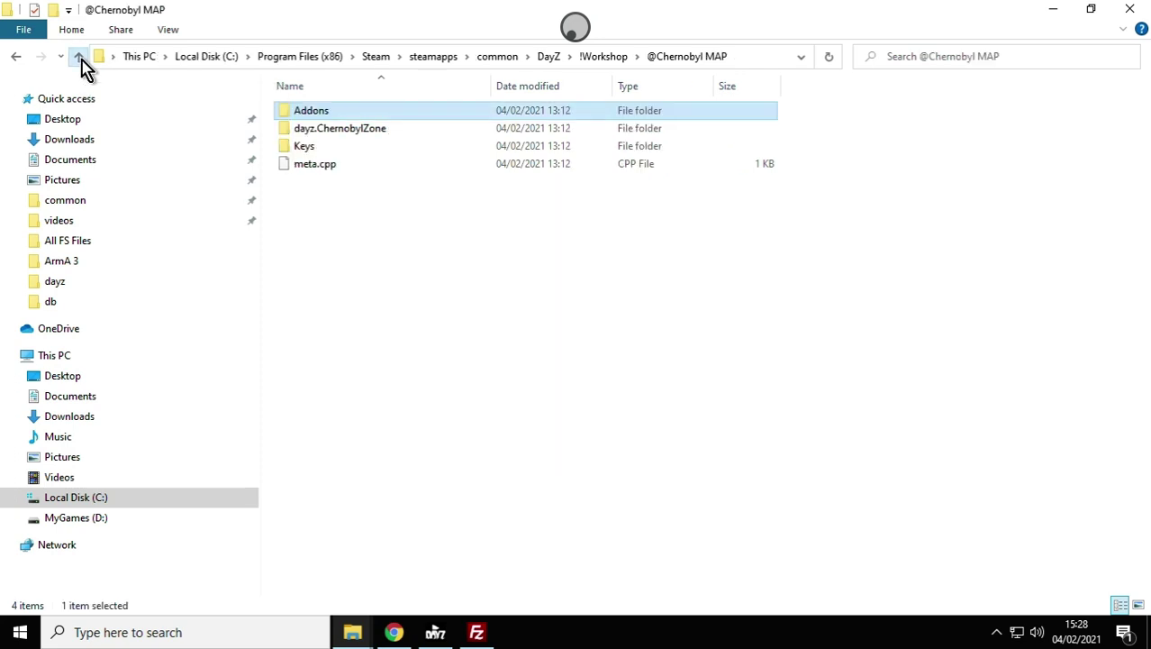
Inspect the dayz.ChernobylZone mission files and the Keys folder's Skar713.bikey, then go up to !Workshop
double_click(332, 131)
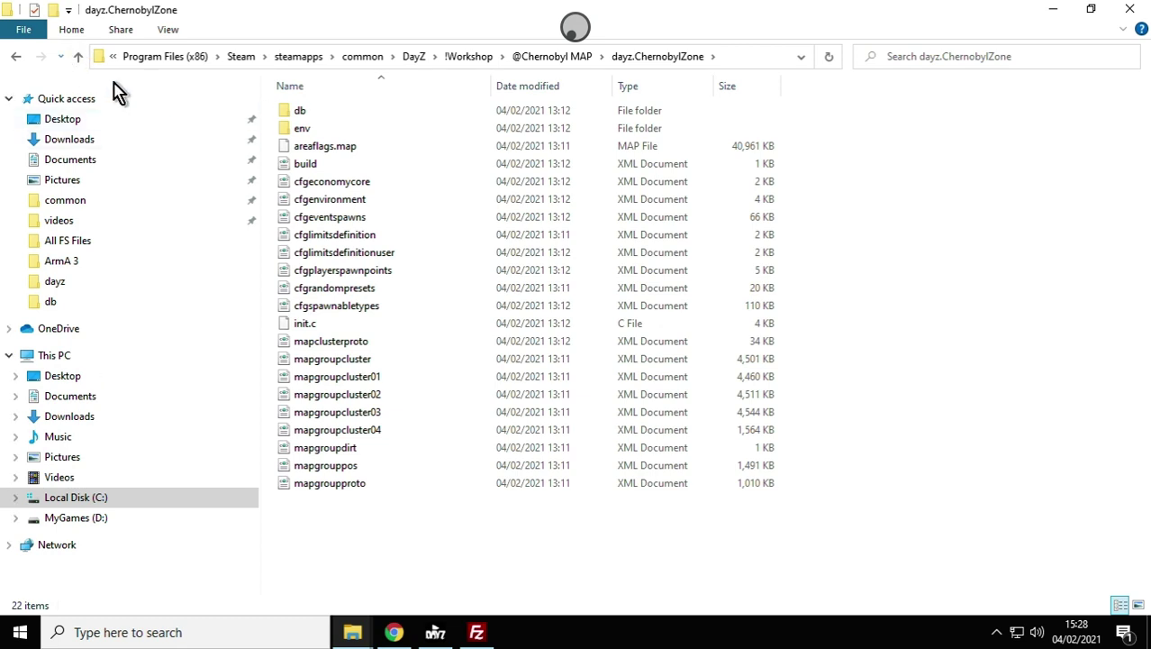
left_click(83, 61)
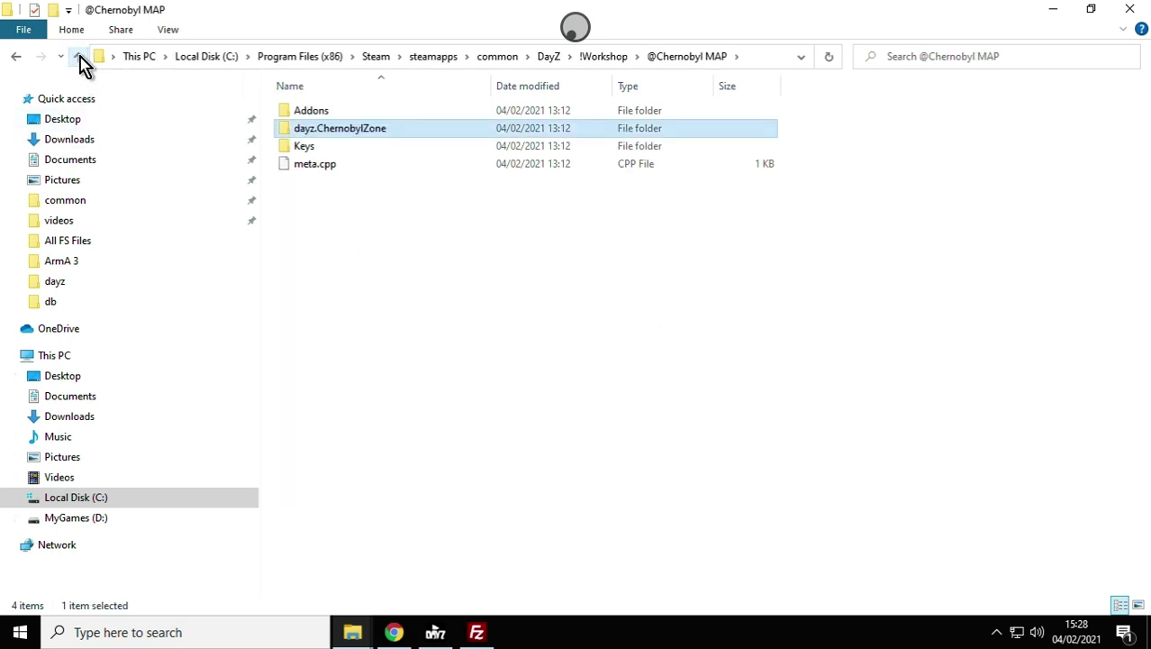
double_click(309, 147)
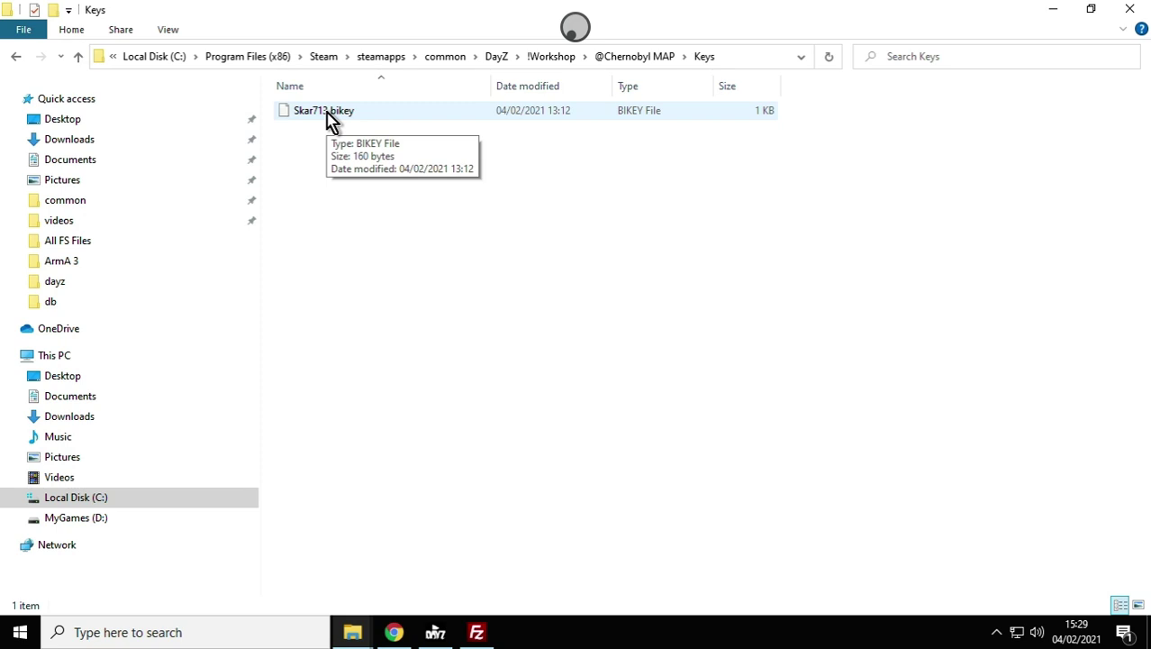
left_click(79, 57)
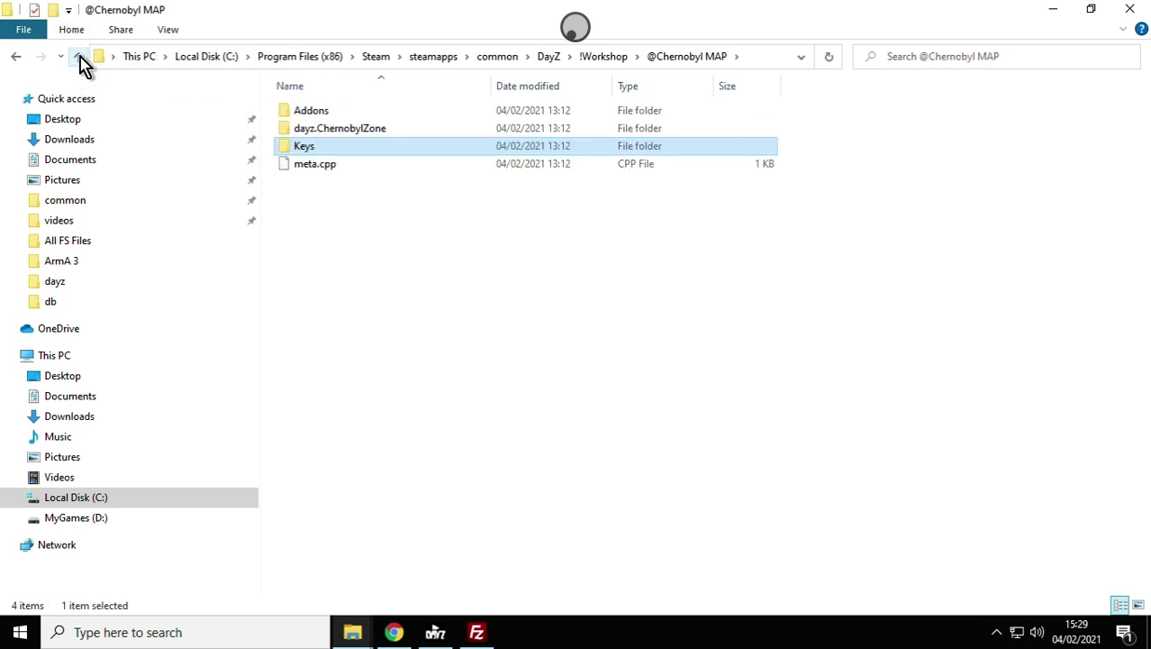
left_click(80, 57)
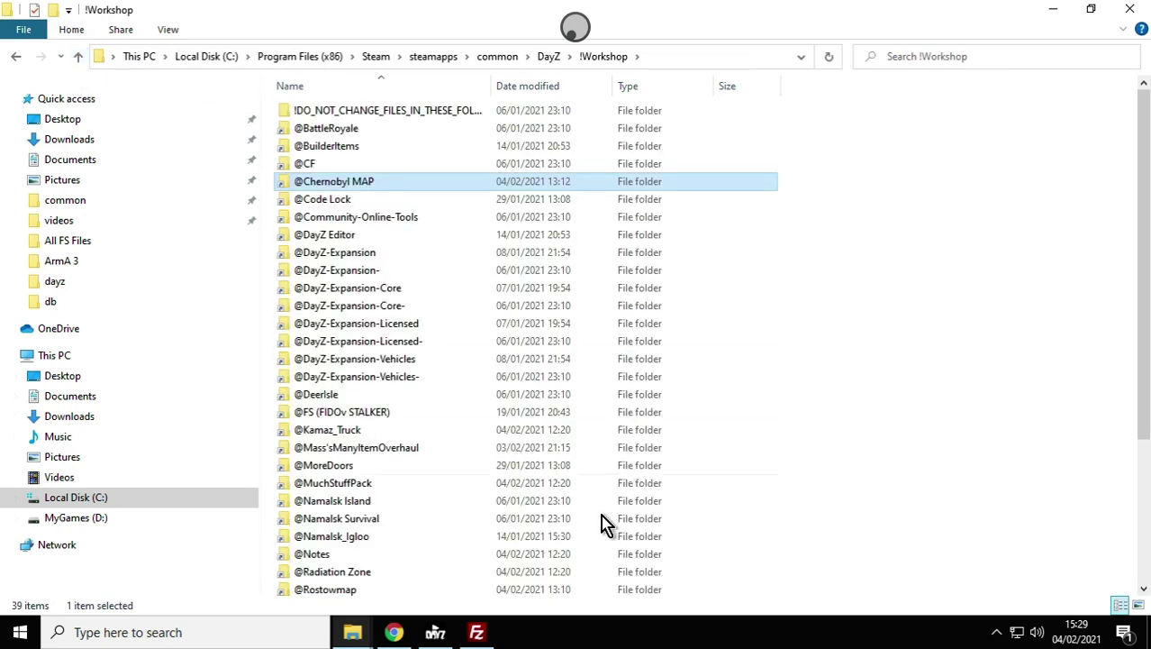
Copy the DayZ !Workshop folder path from the Explorer address bar and return to FileZilla
left_click(478, 633)
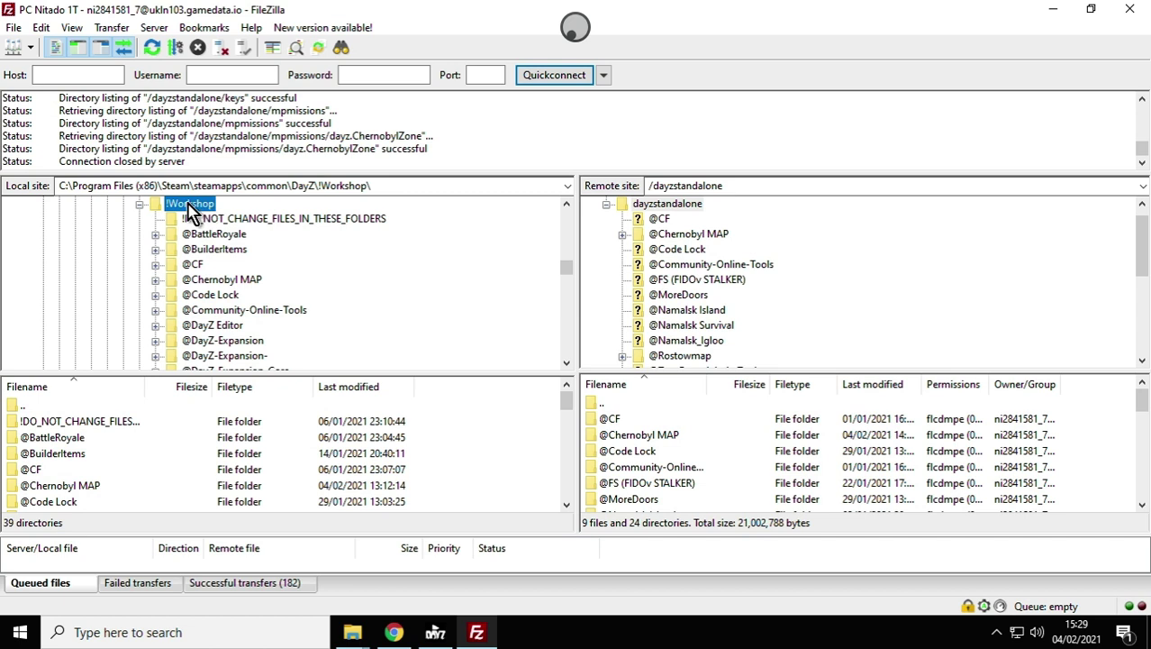
left_click(351, 636)
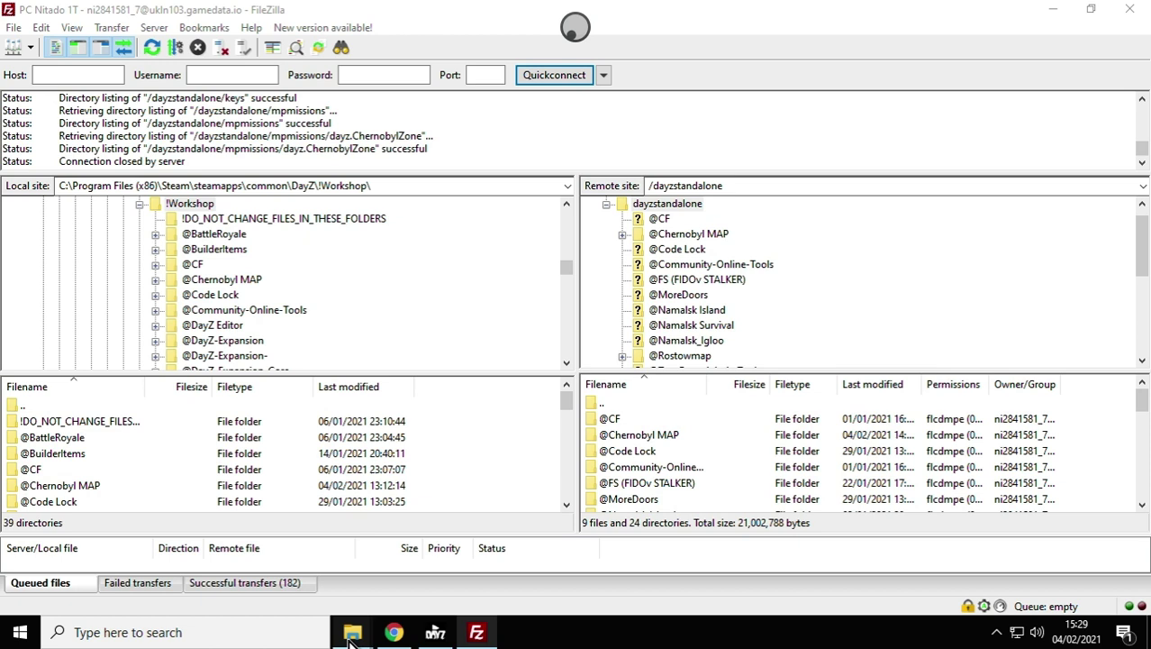
left_click(477, 564)
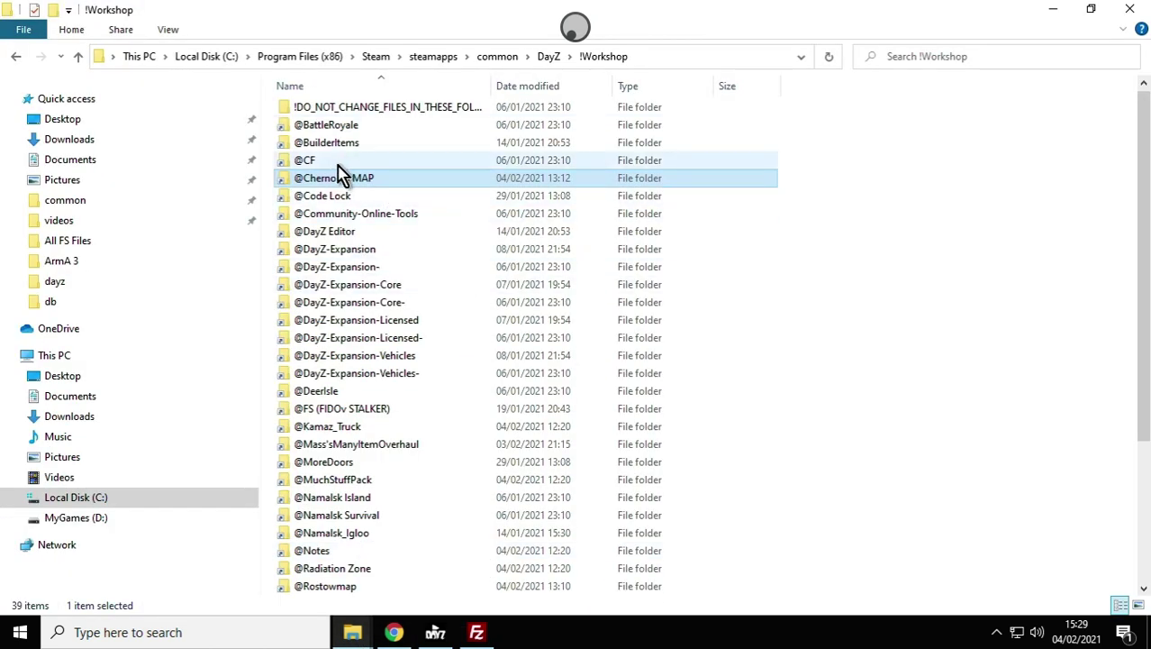
left_click(707, 63)
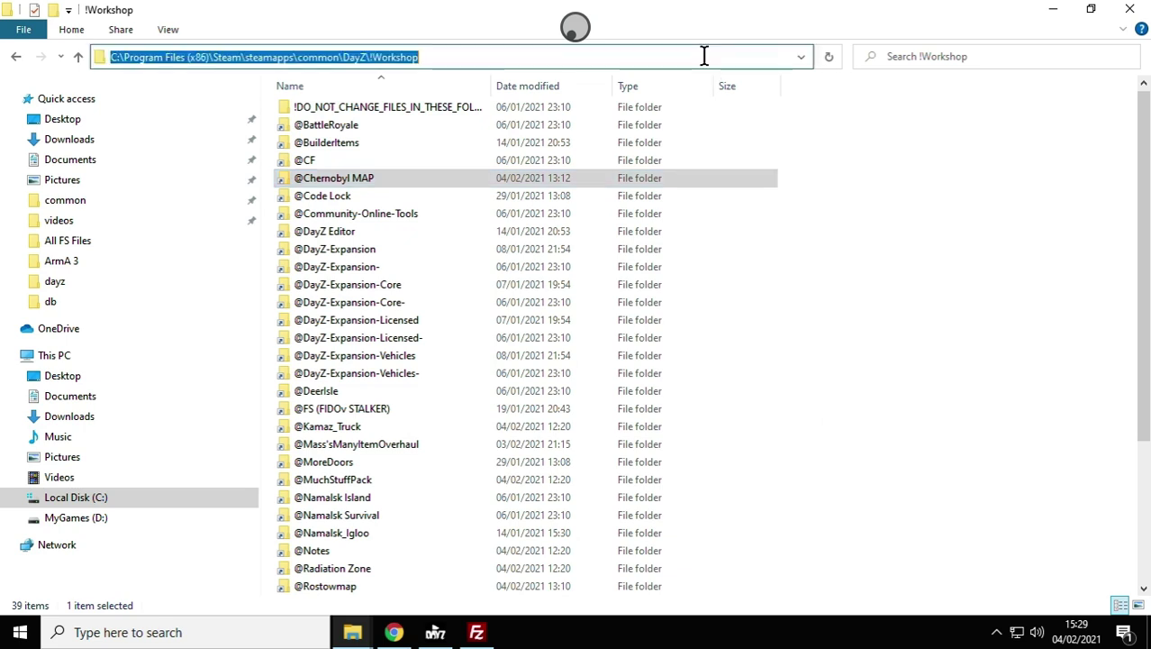
right_click(340, 56)
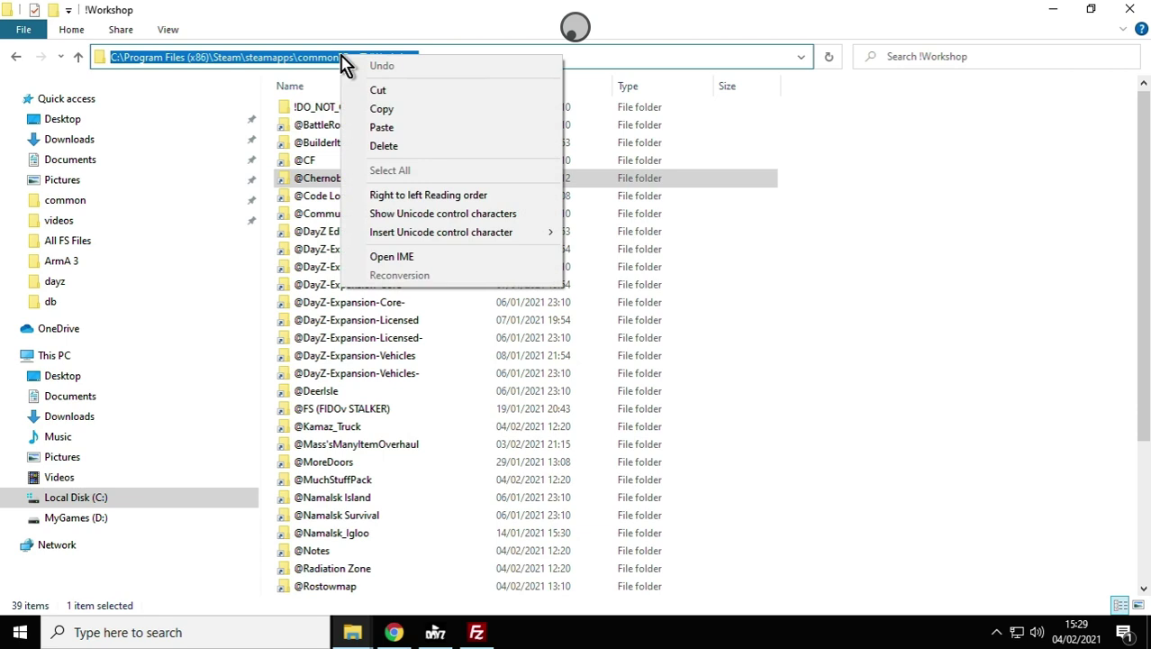
left_click(393, 110)
left_click(476, 631)
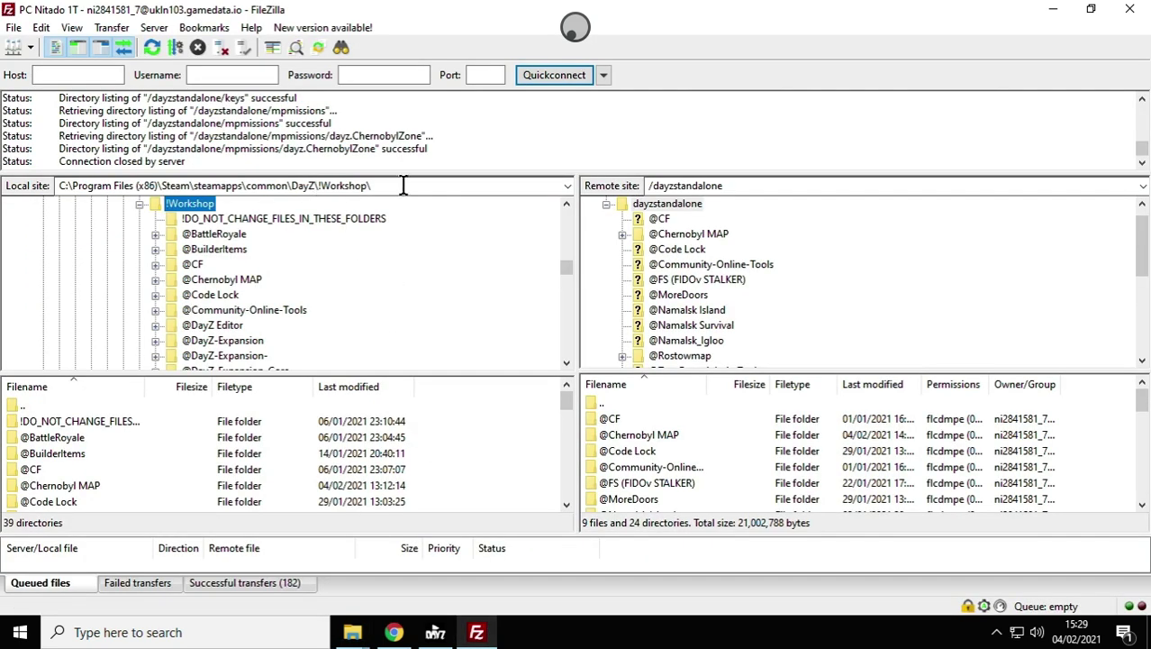
Paste the !Workshop path into FileZilla's Local site box with a trailing backslash
left_click(324, 185)
right_click(324, 178)
left_click(396, 254)
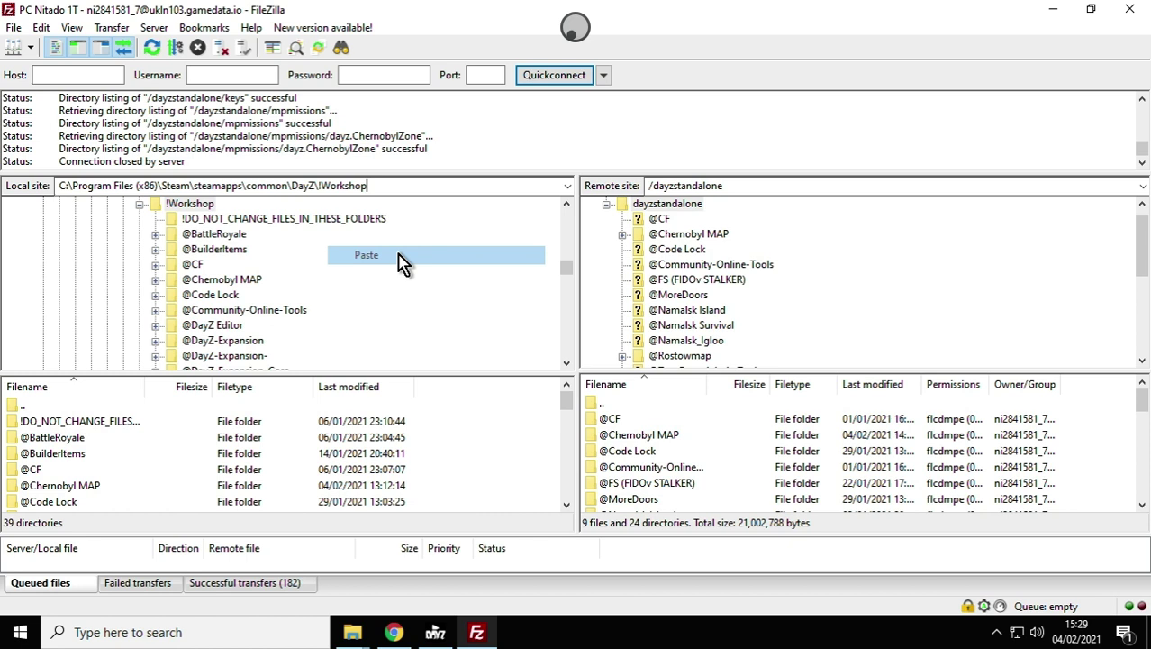
type("\\")
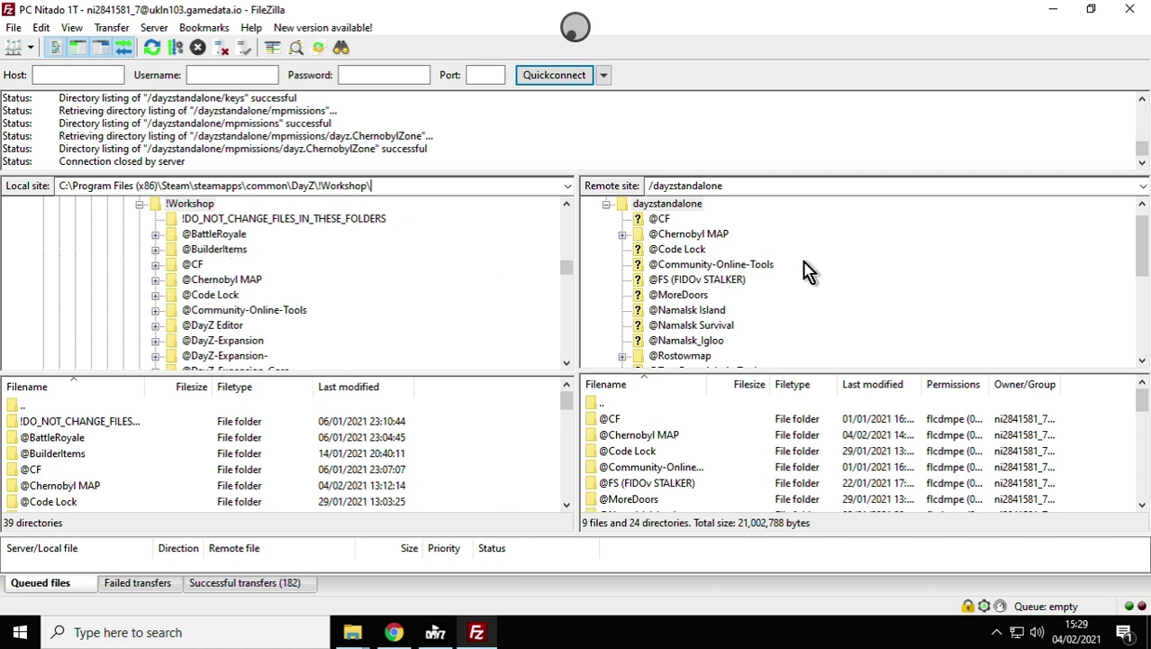
left_click(674, 213)
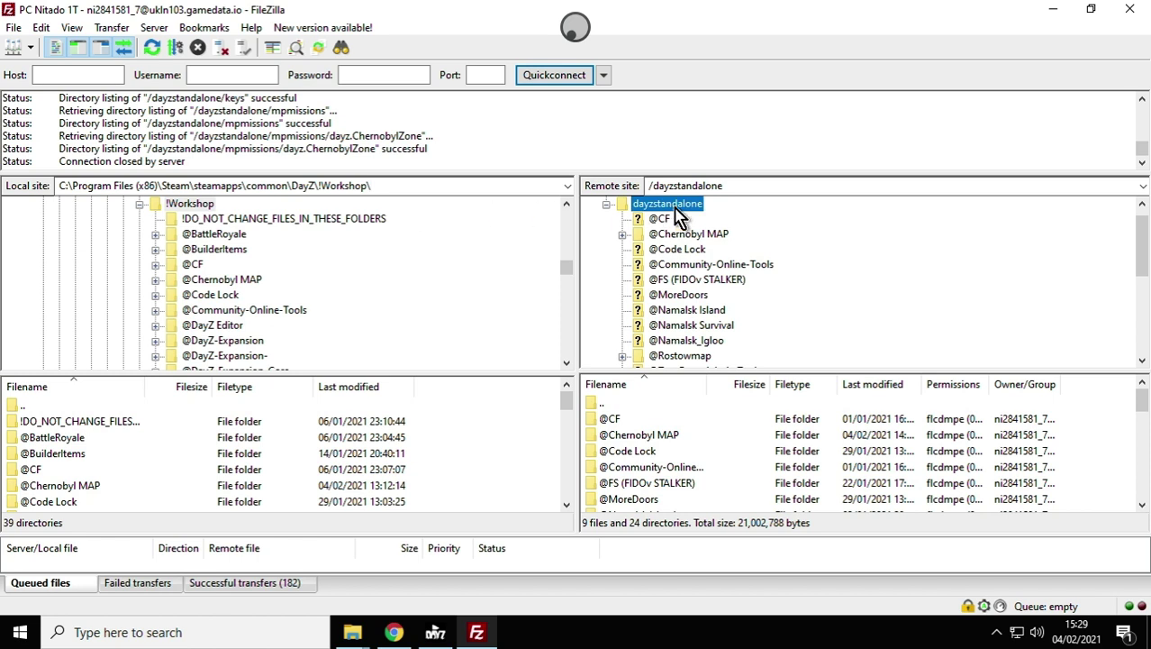
left_click(189, 209)
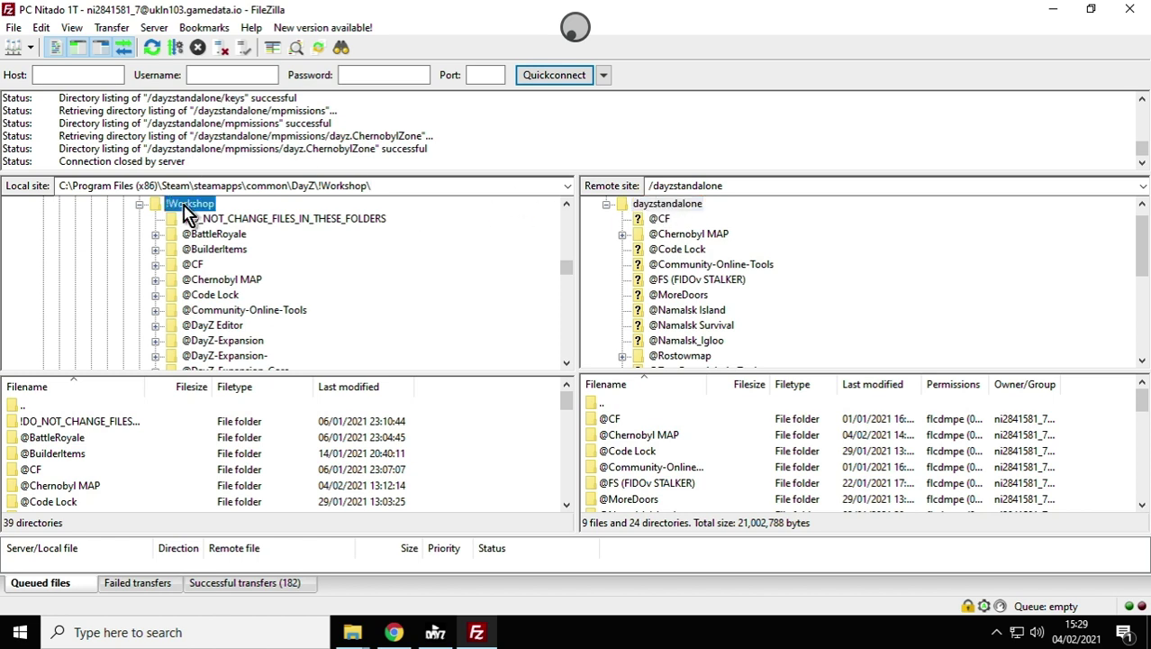
left_click(224, 282)
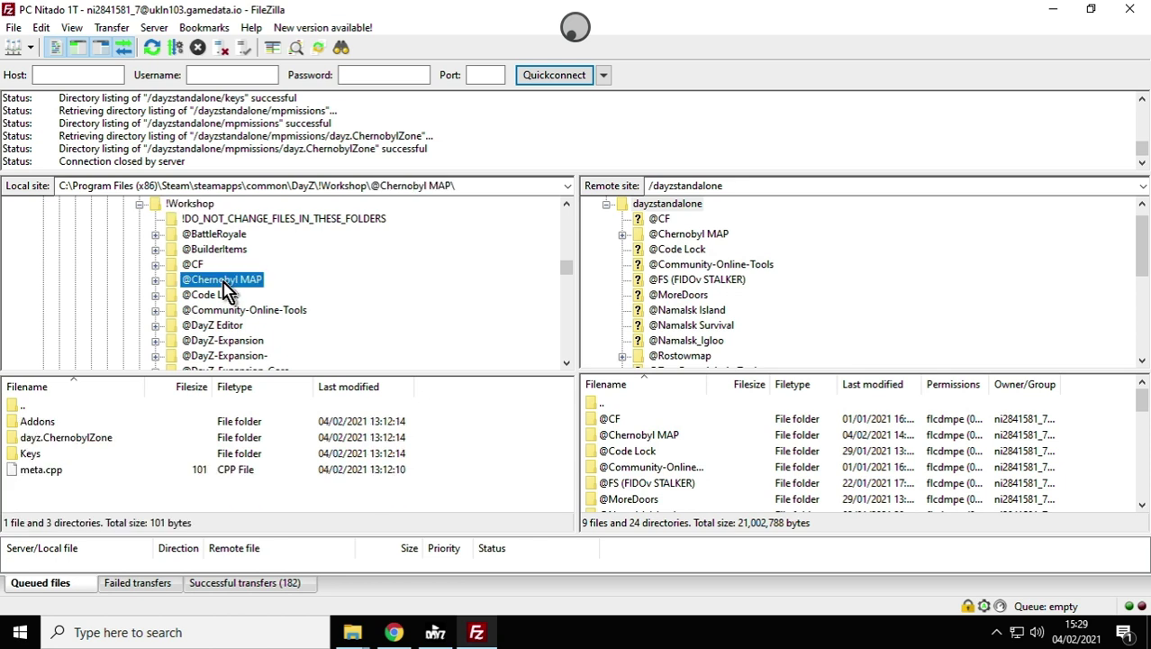
right_click(225, 285)
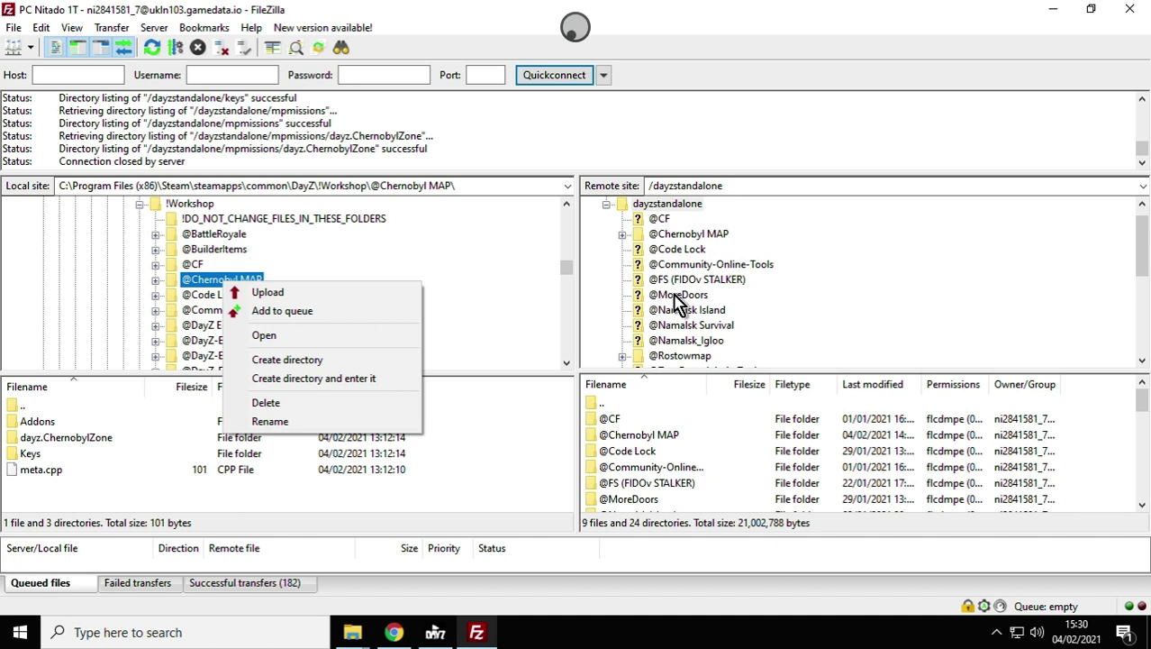
left_click(834, 300)
scroll(833, 300, "down", 5)
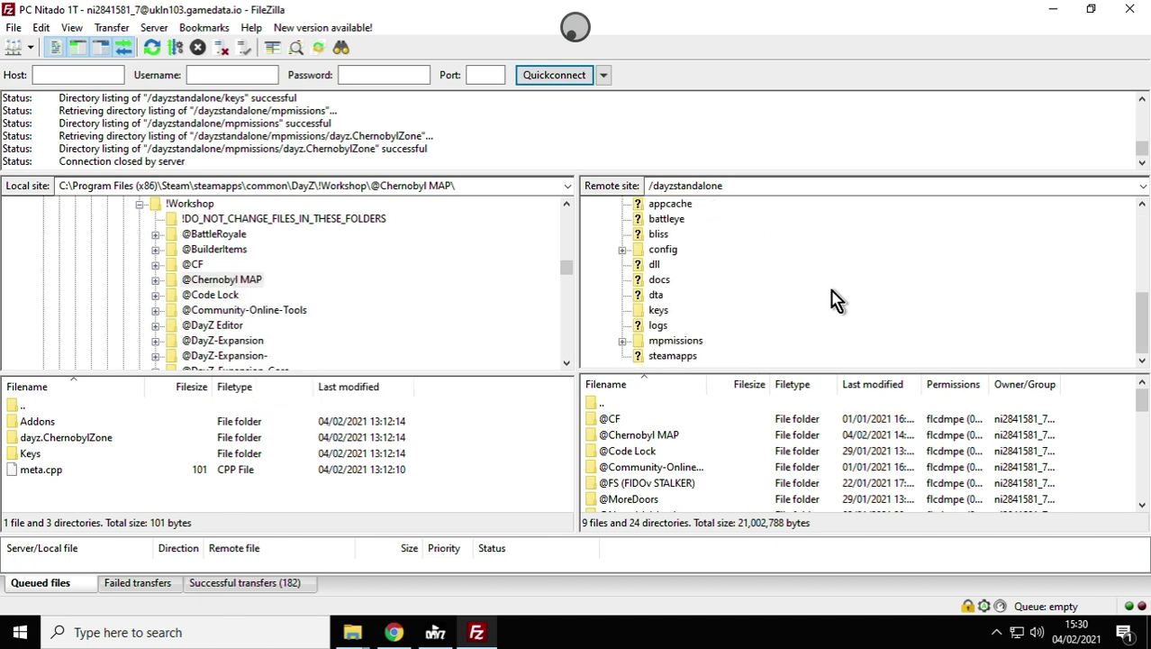
left_click(662, 312)
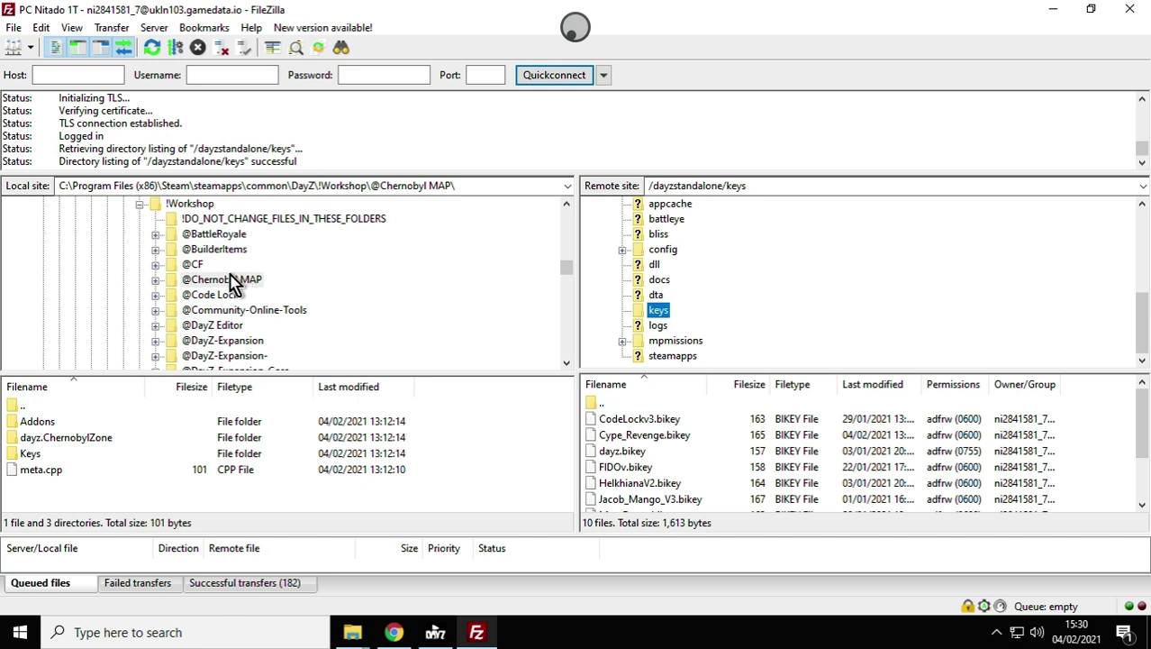
left_click(156, 281)
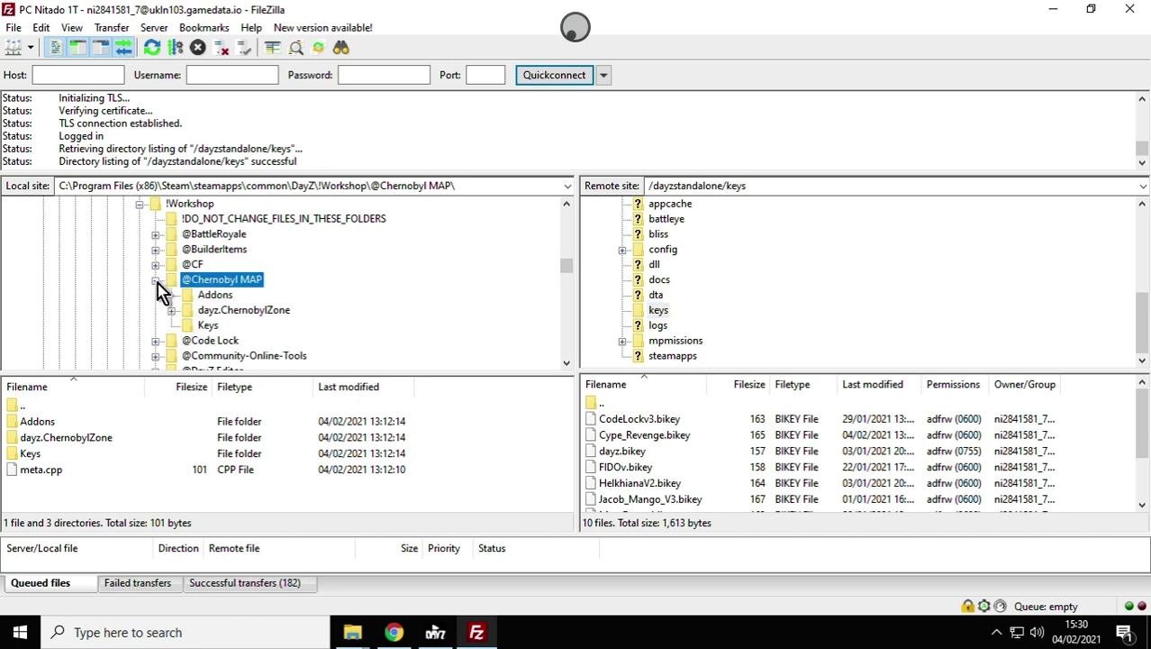
left_click(226, 327)
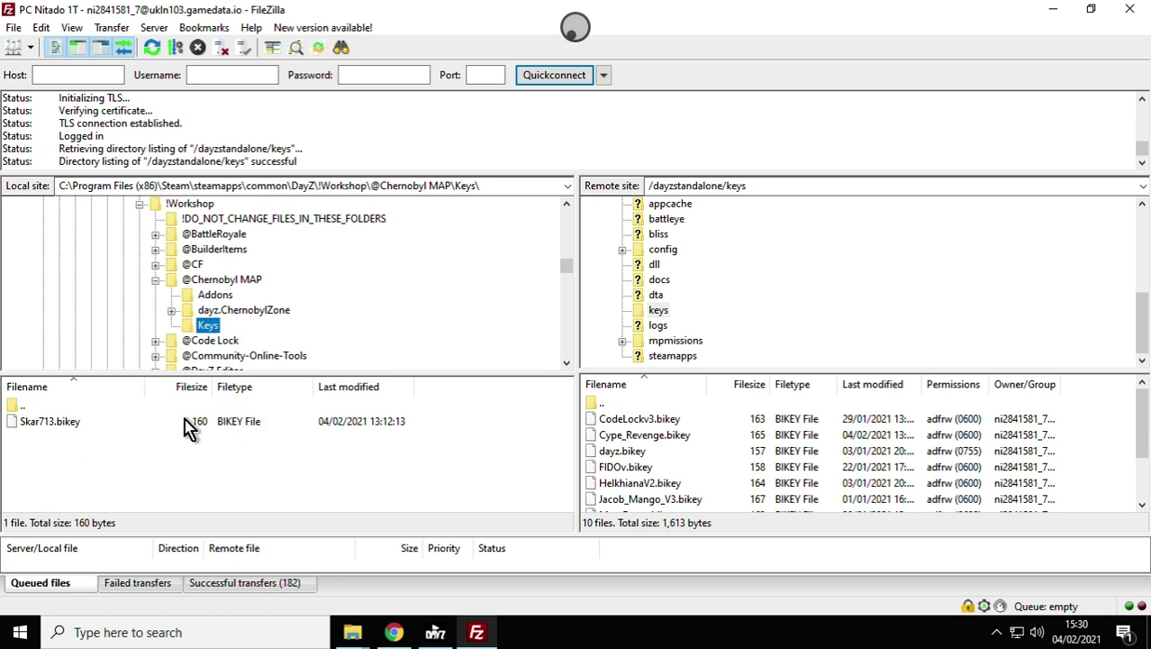
Confirm Skar713.bikey is already on the server, then open the server's mpmissions folder
left_click(241, 423)
right_click(239, 426)
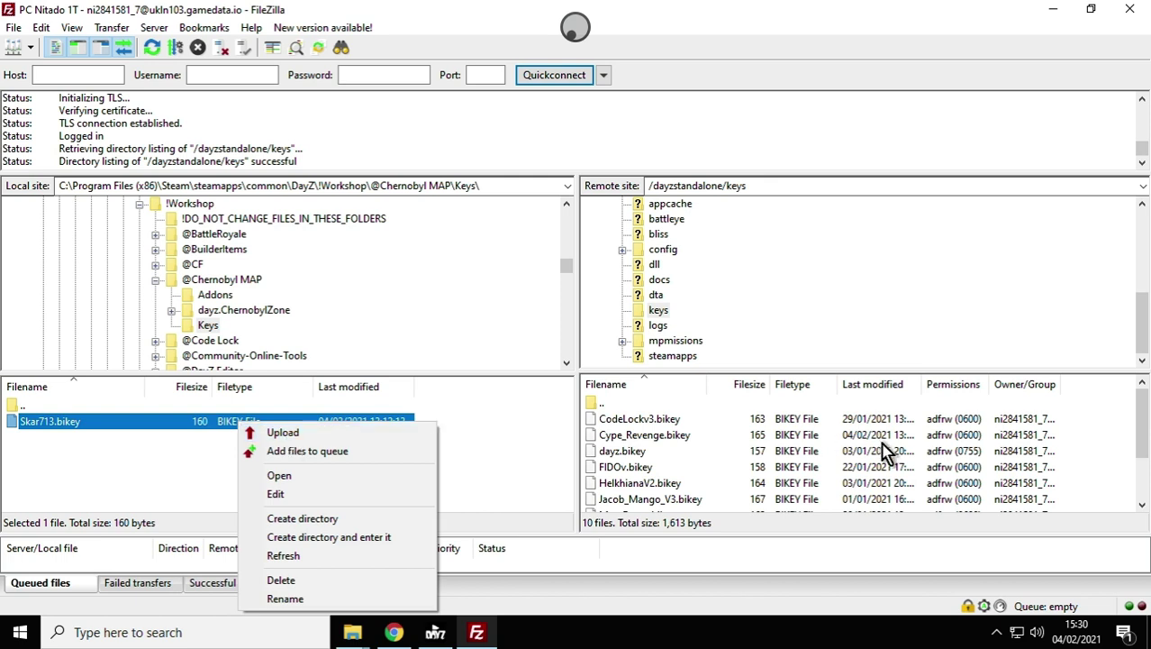
left_click(1142, 432)
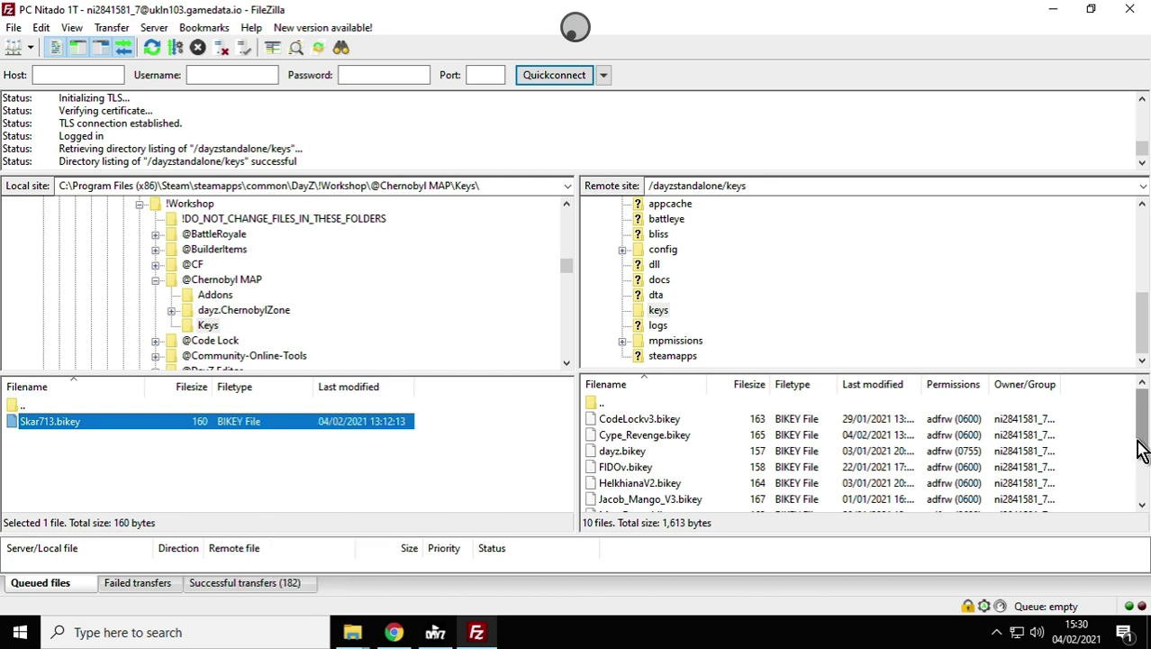
left_click_drag(1142, 442, 1142, 482)
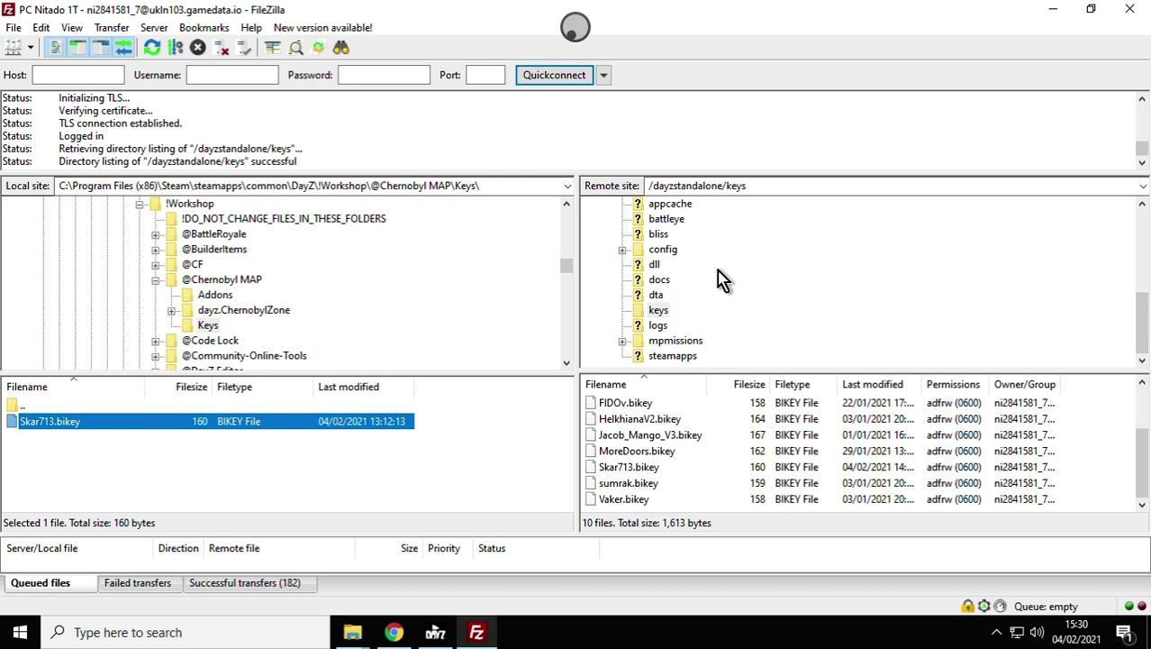
left_click(676, 344)
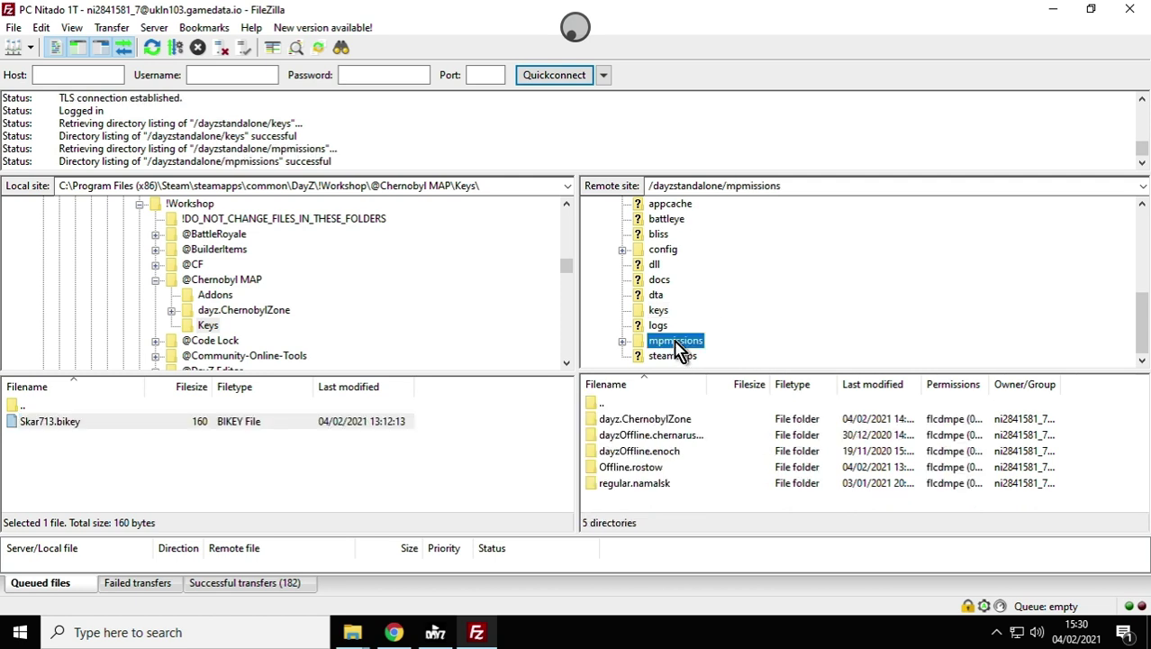
Open the dayz.ChernobylZone mission folder both locally and in the server's mpmissions
left_click(622, 342)
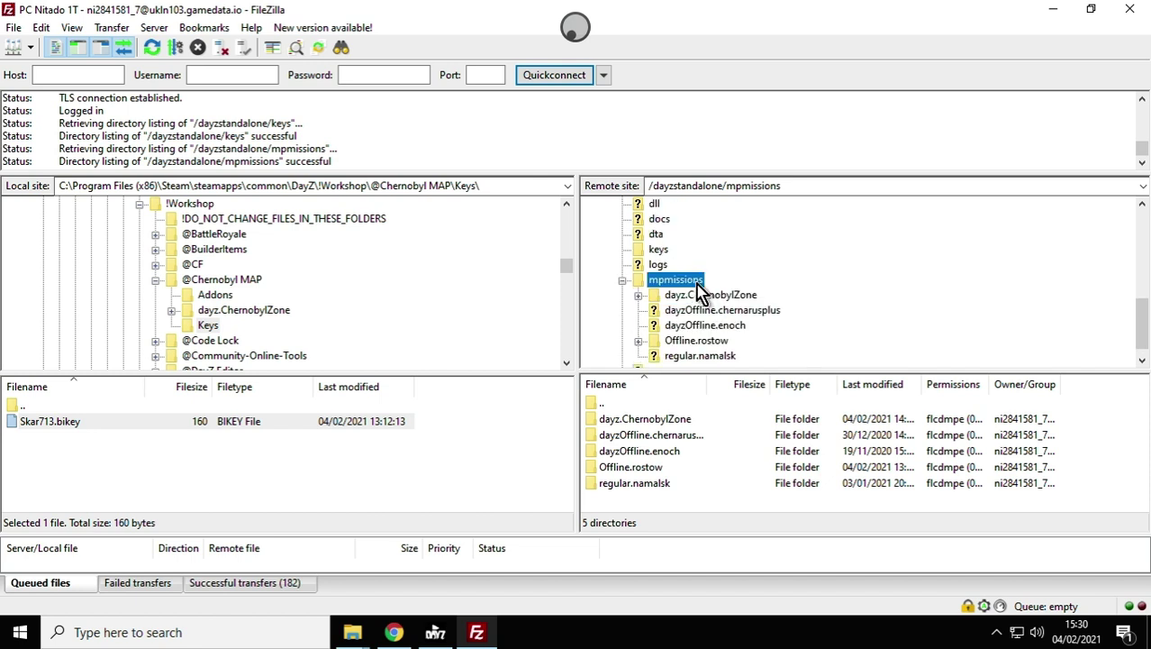
left_click(243, 315)
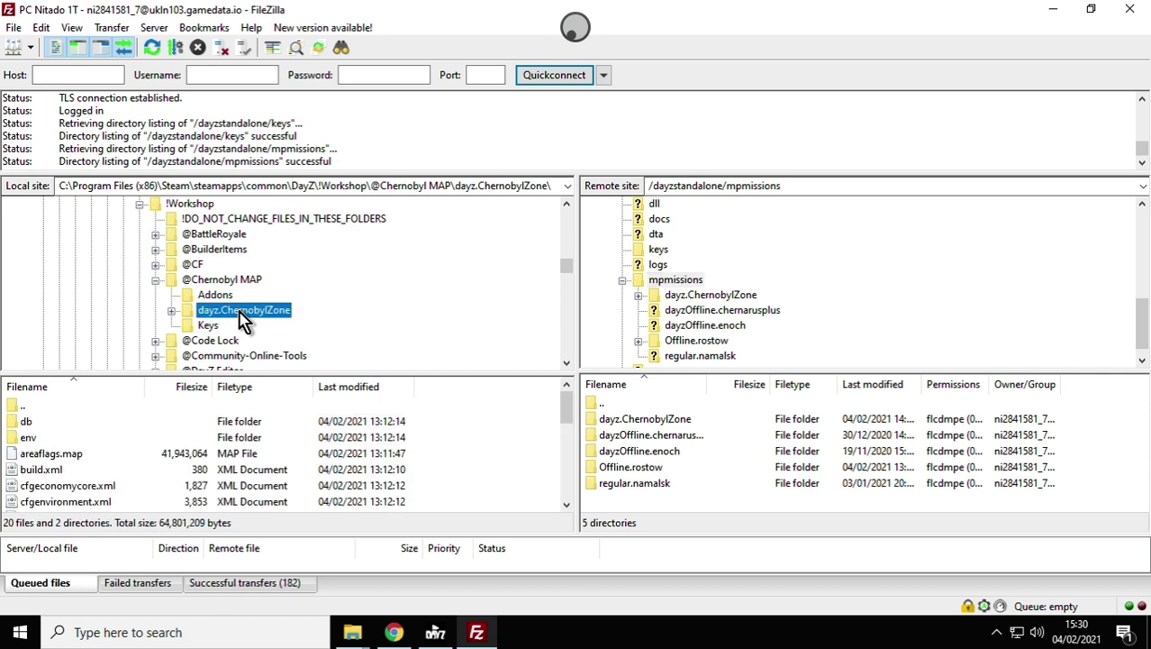
left_click(682, 280)
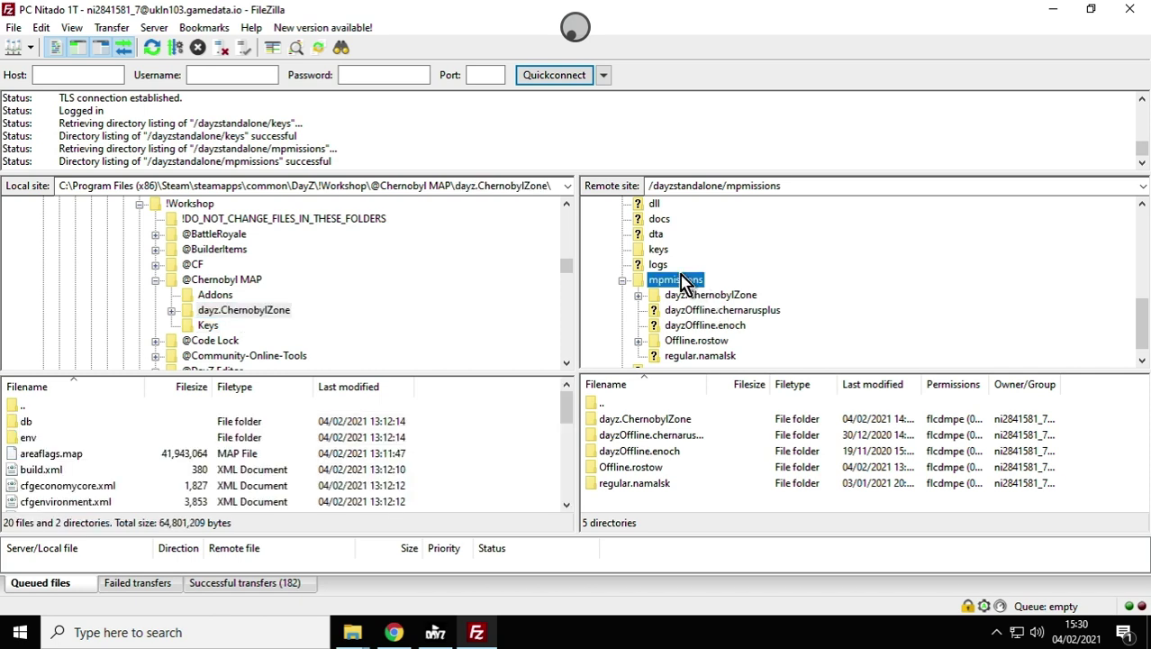
left_click(235, 314)
right_click(236, 315)
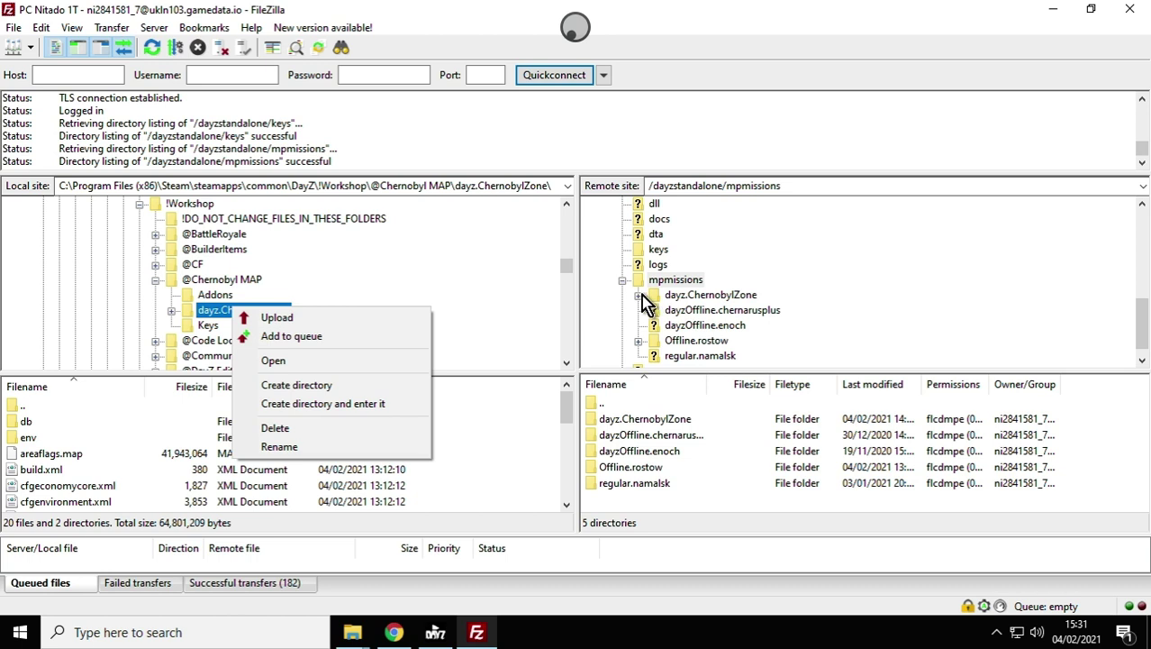
left_click(720, 299)
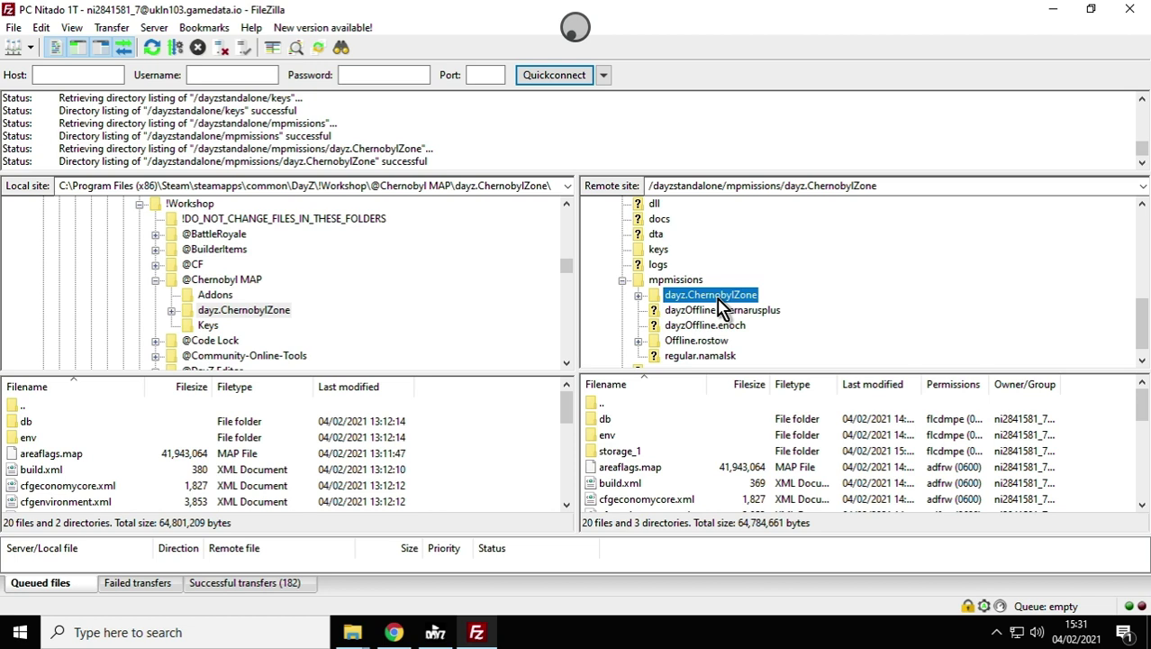
Switch to Chrome's Nitrado tab and scroll the Gameserver list to the DayZ server
left_click(394, 631)
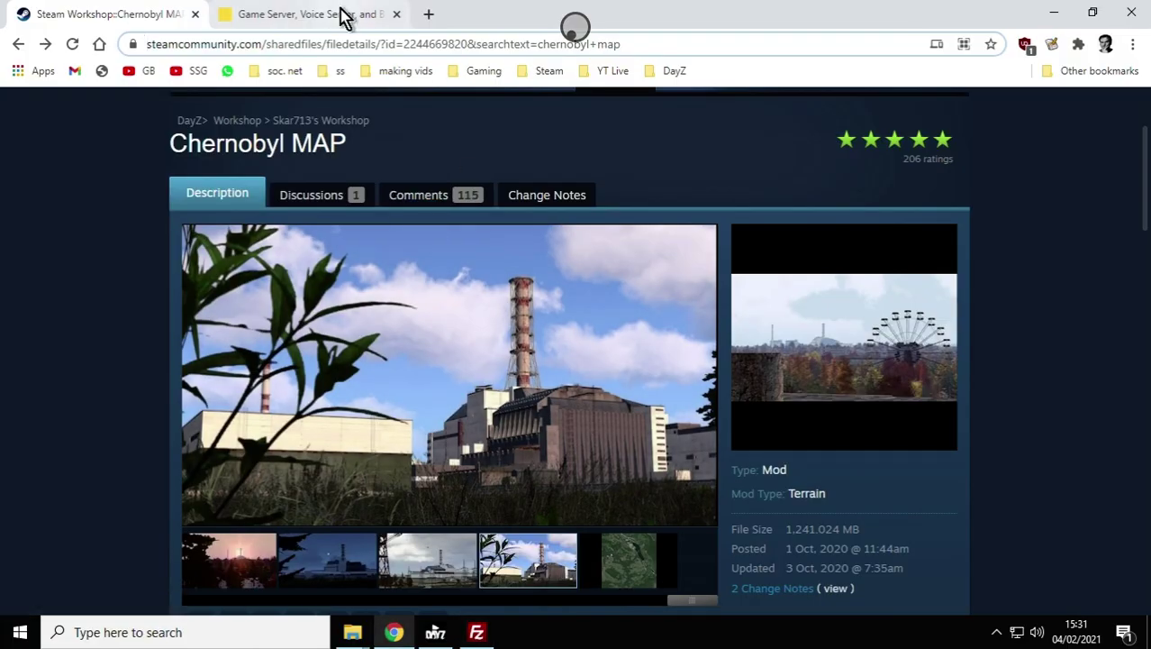
left_click(342, 16)
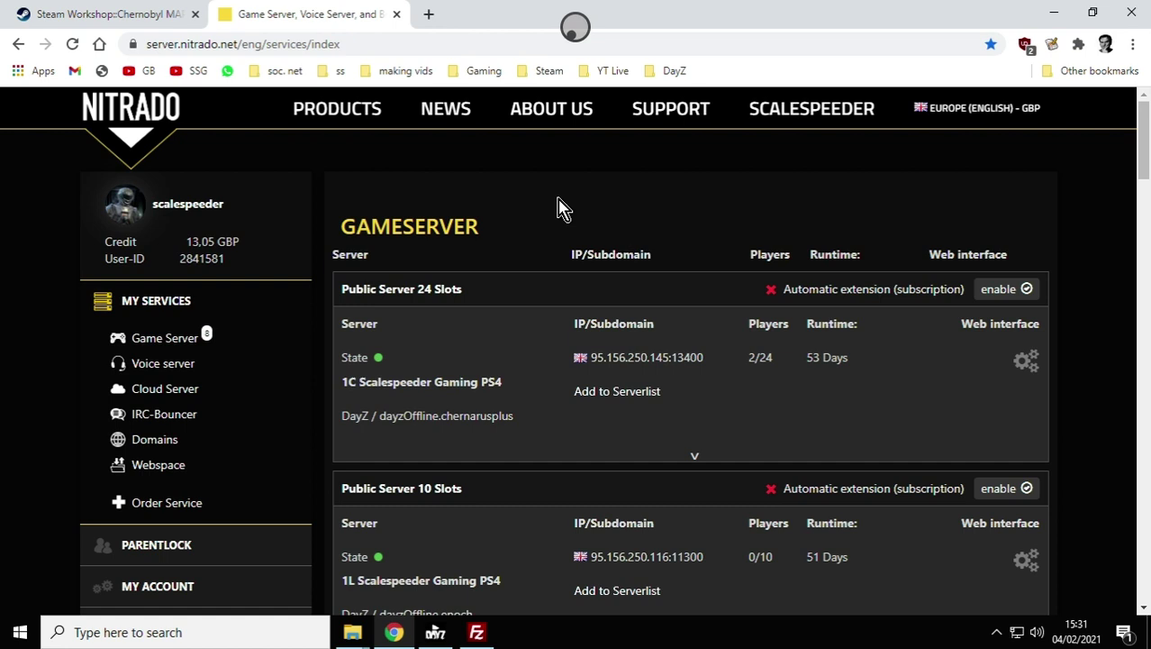
scroll(583, 347, "down", 7)
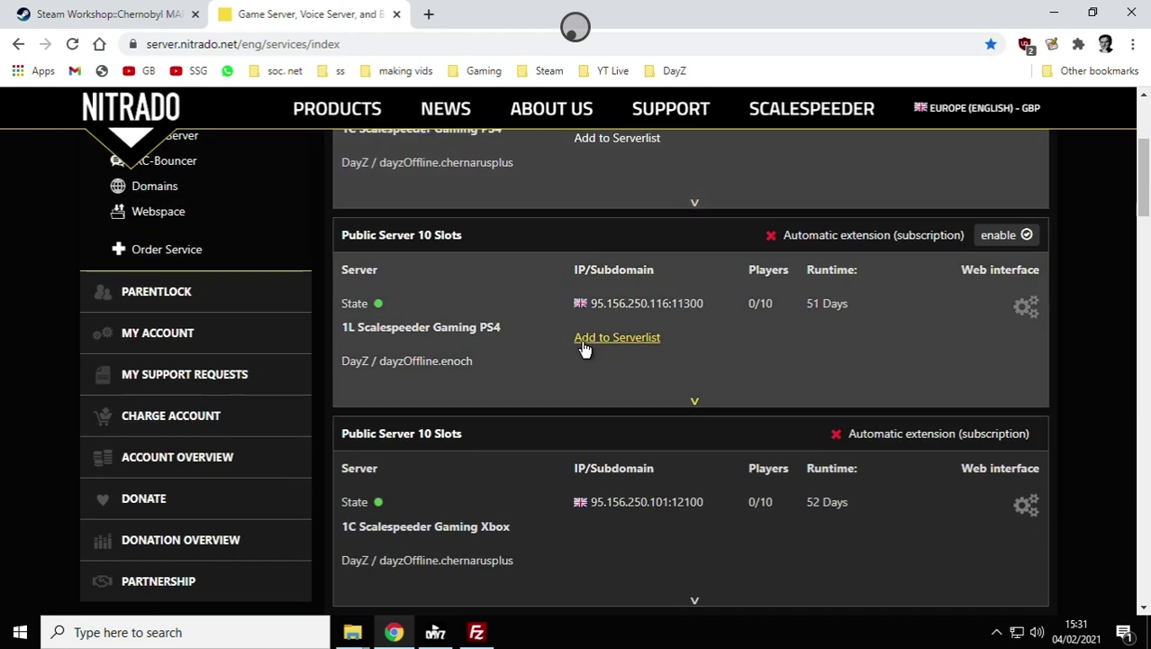
scroll(586, 361, "down", 6)
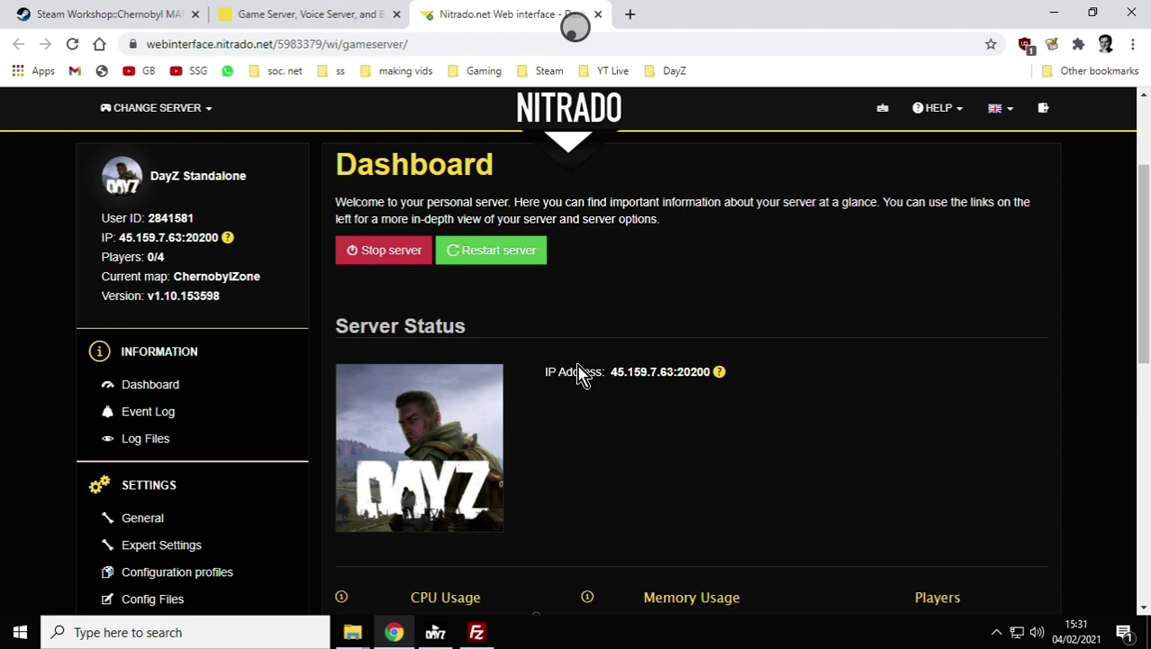
Open the server's general settings and scroll to the Additional mods field
left_click(138, 525)
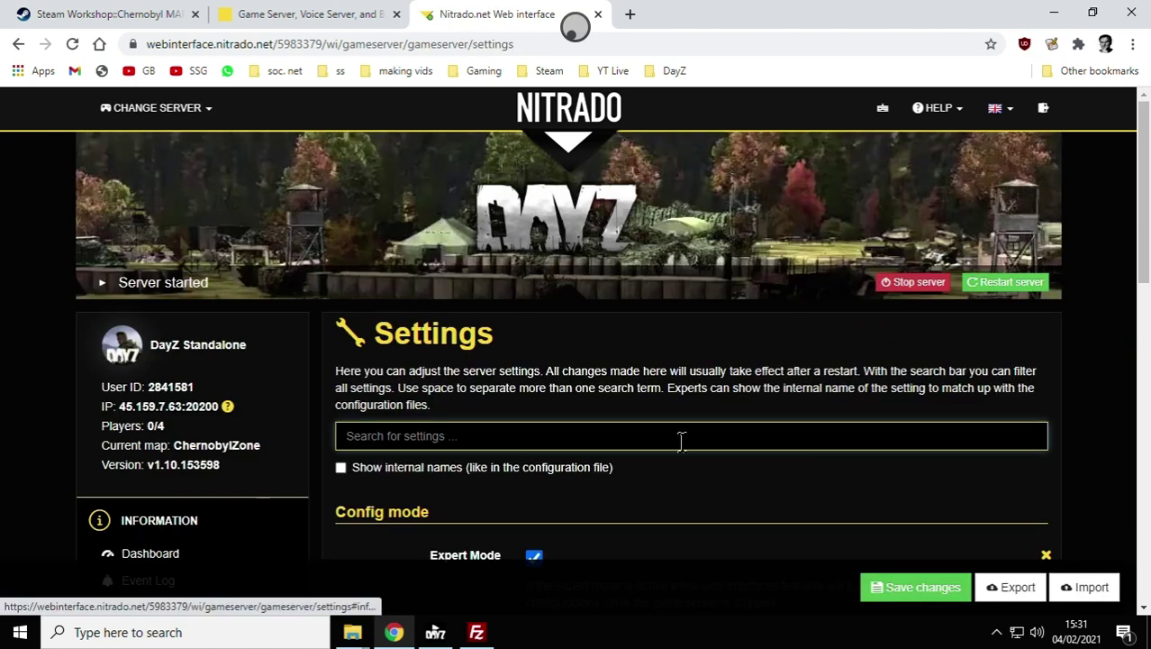
scroll(706, 465, "down", 3)
scroll(706, 465, "down", 6)
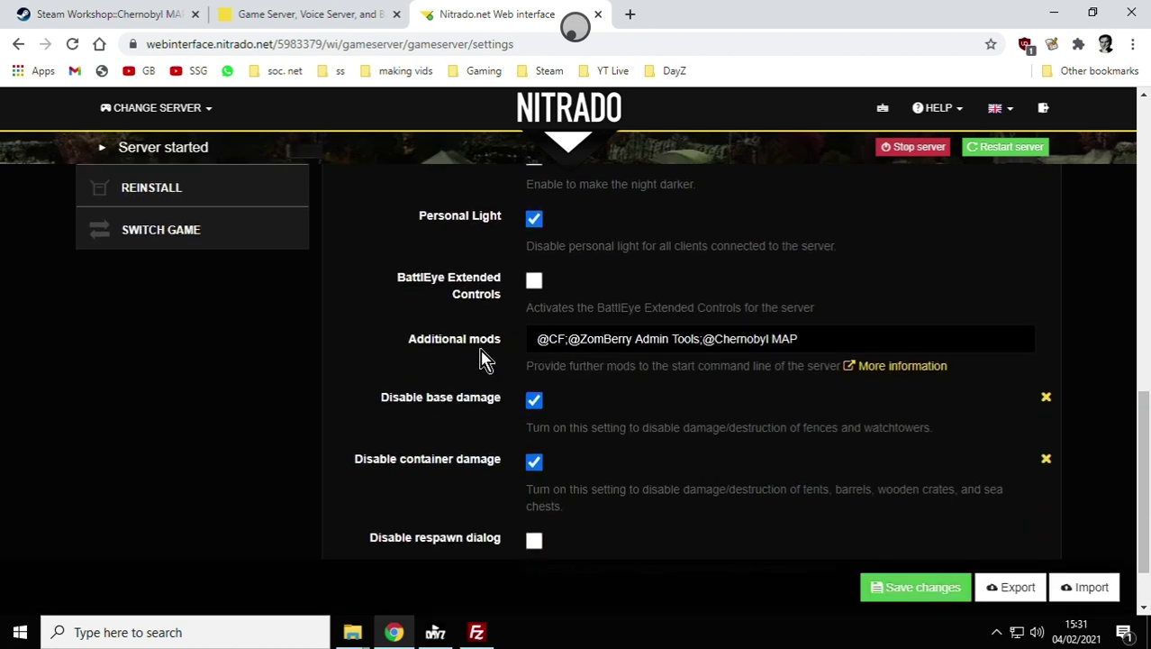
left_click(852, 338)
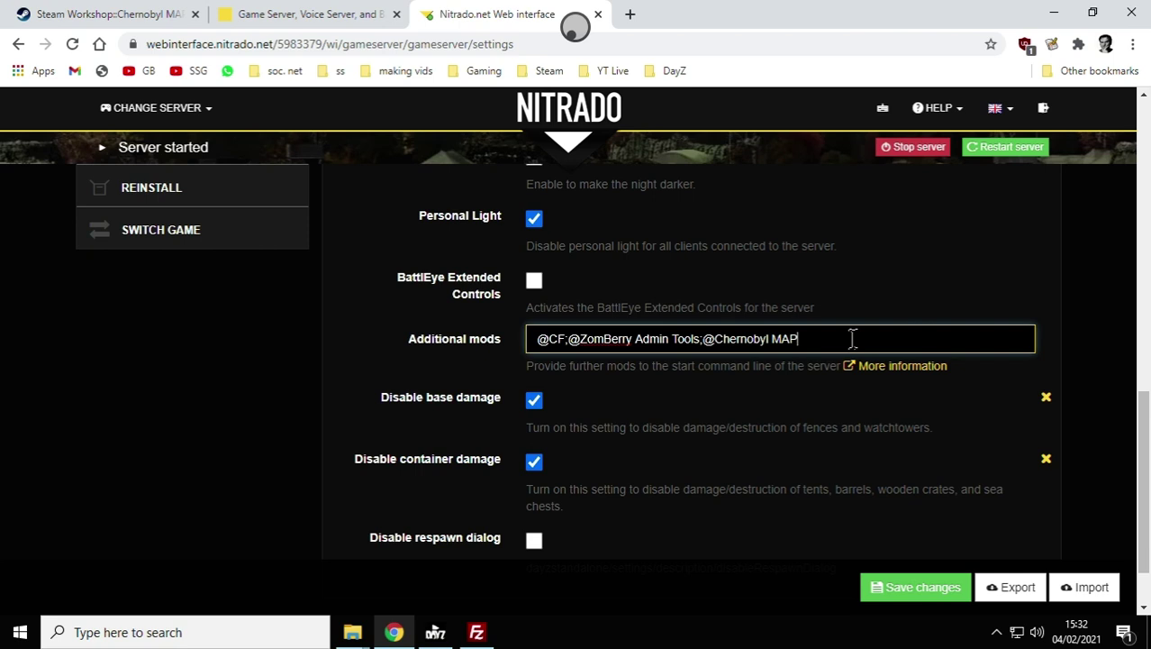
left_click_drag(704, 338, 825, 329)
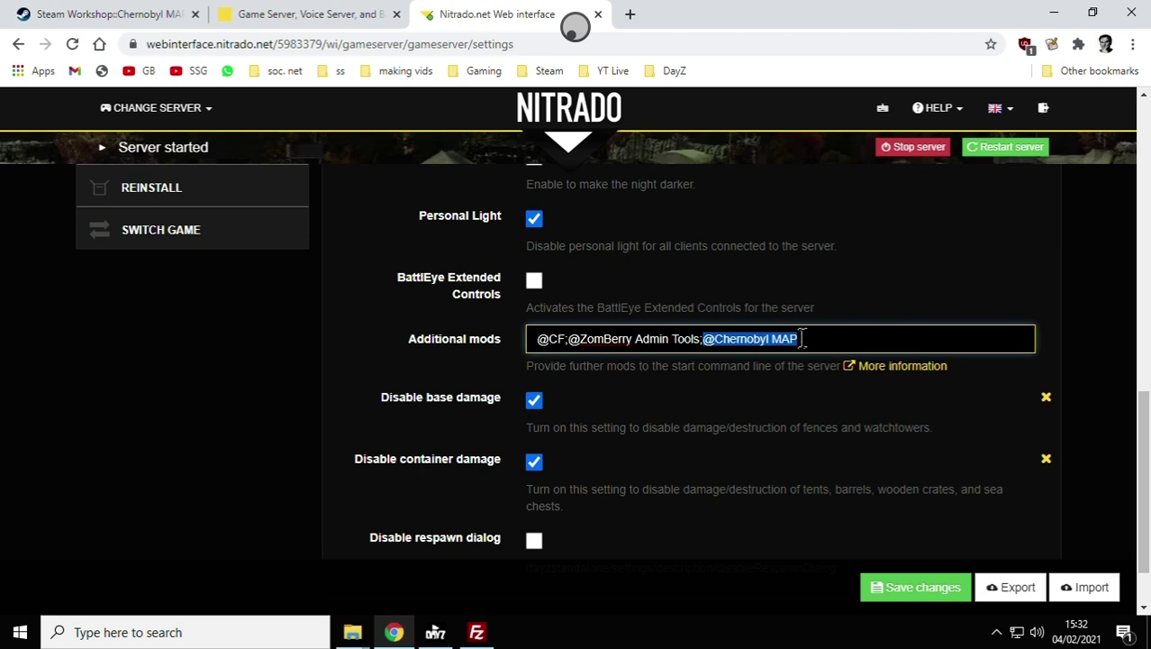
left_click(803, 338)
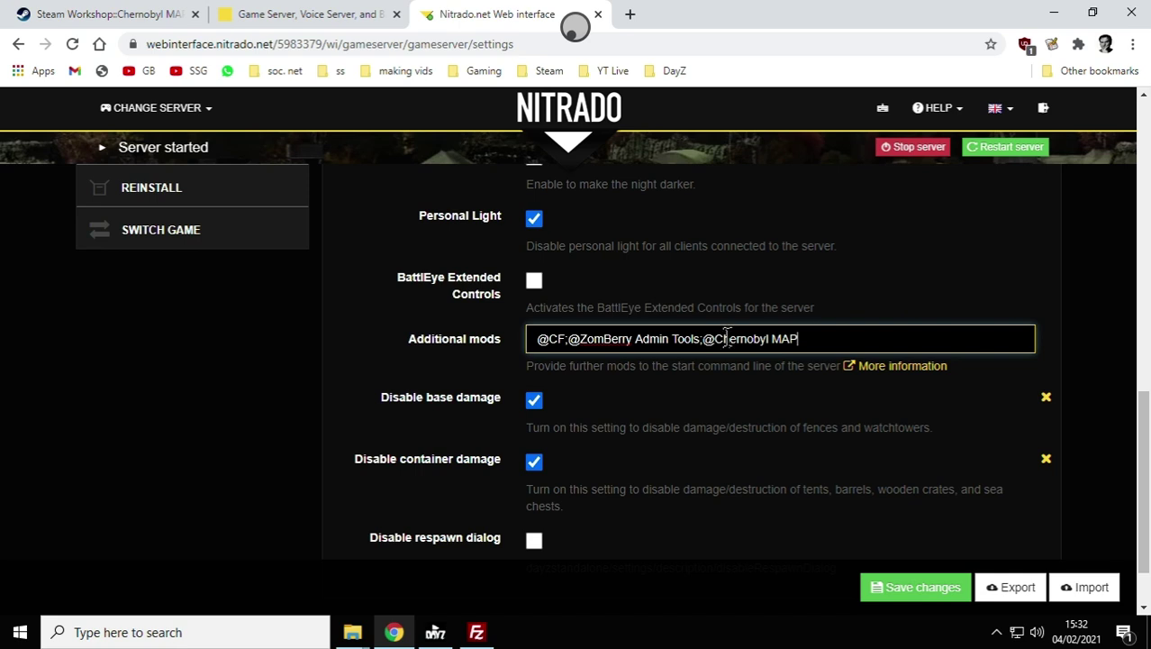
left_click_drag(704, 338, 813, 339)
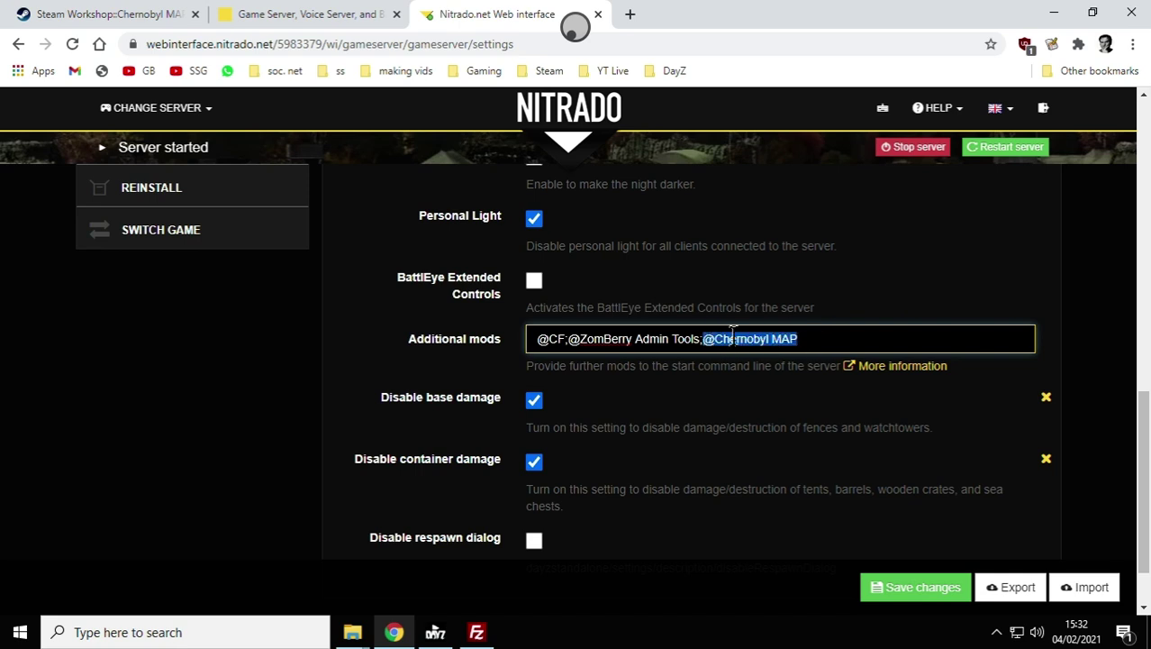
left_click(840, 338)
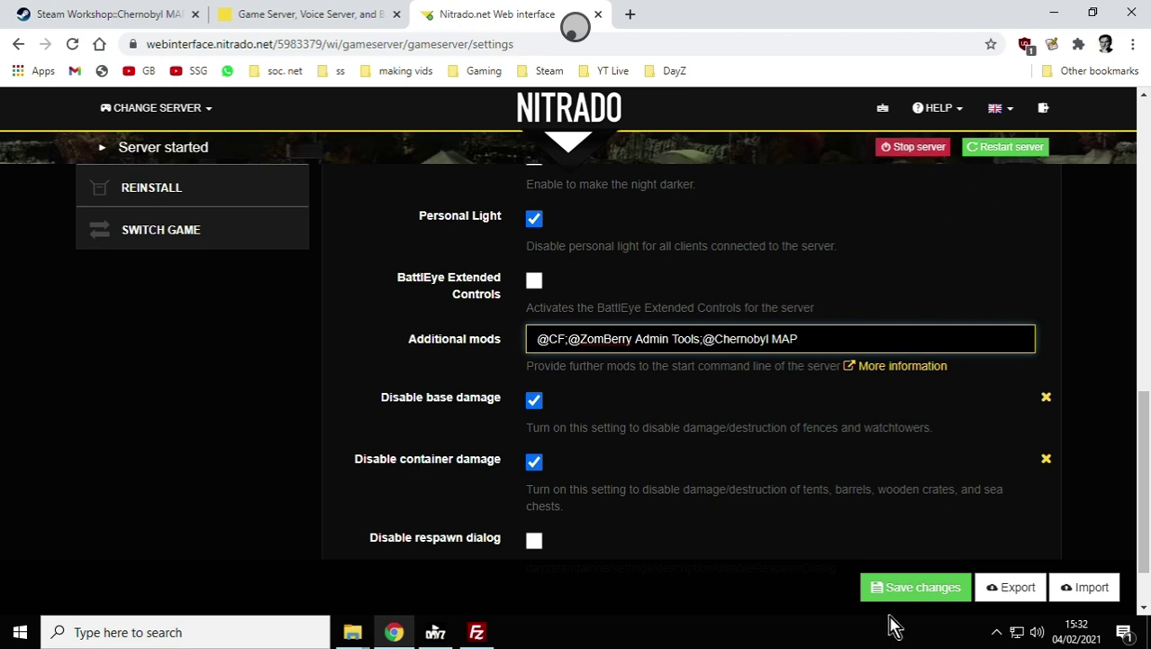
Stop the DayZ game server and open serverDZ.cfg in the Expert Settings editor
left_click(922, 149)
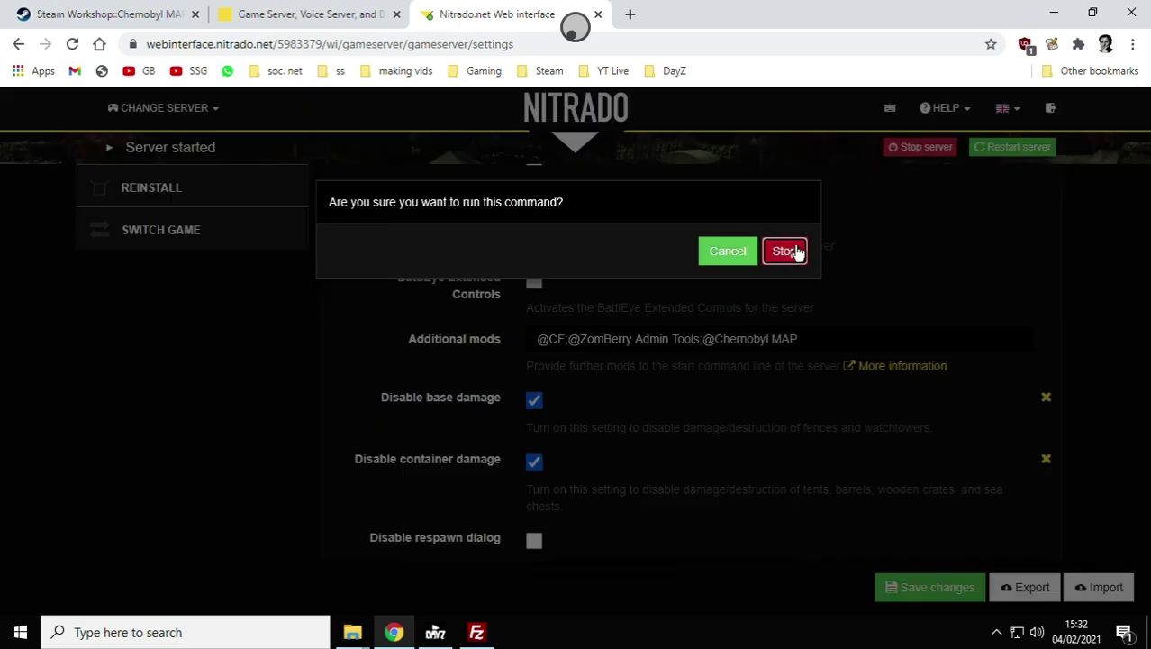
left_click(794, 251)
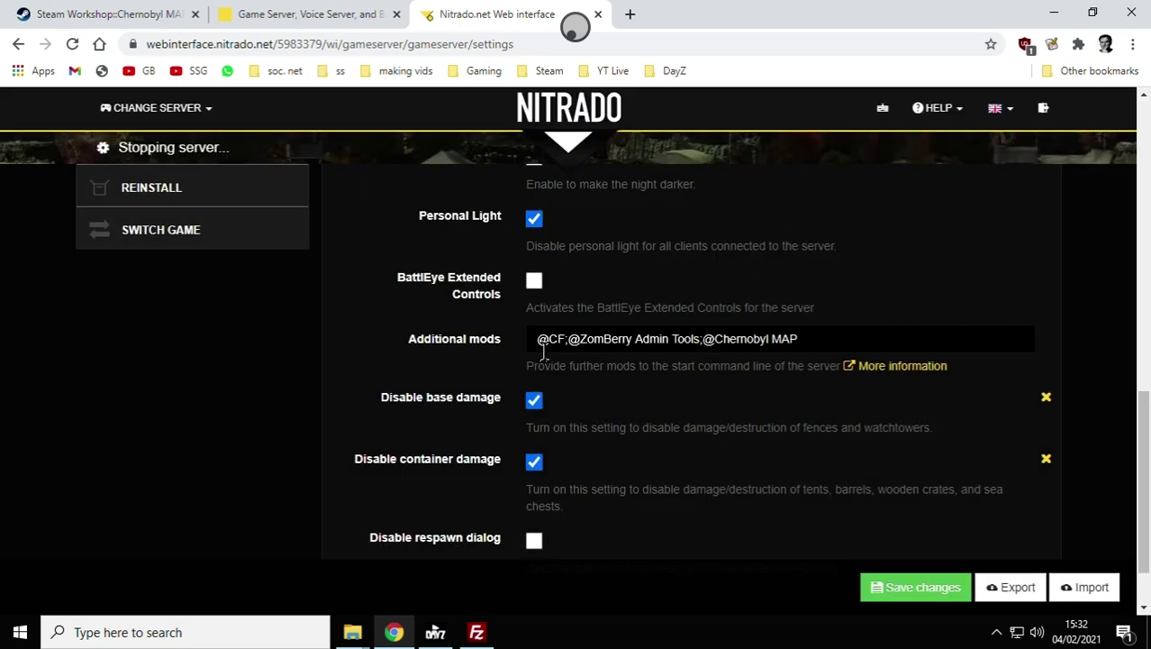
scroll(593, 379, "up", 2)
scroll(593, 379, "up", 1)
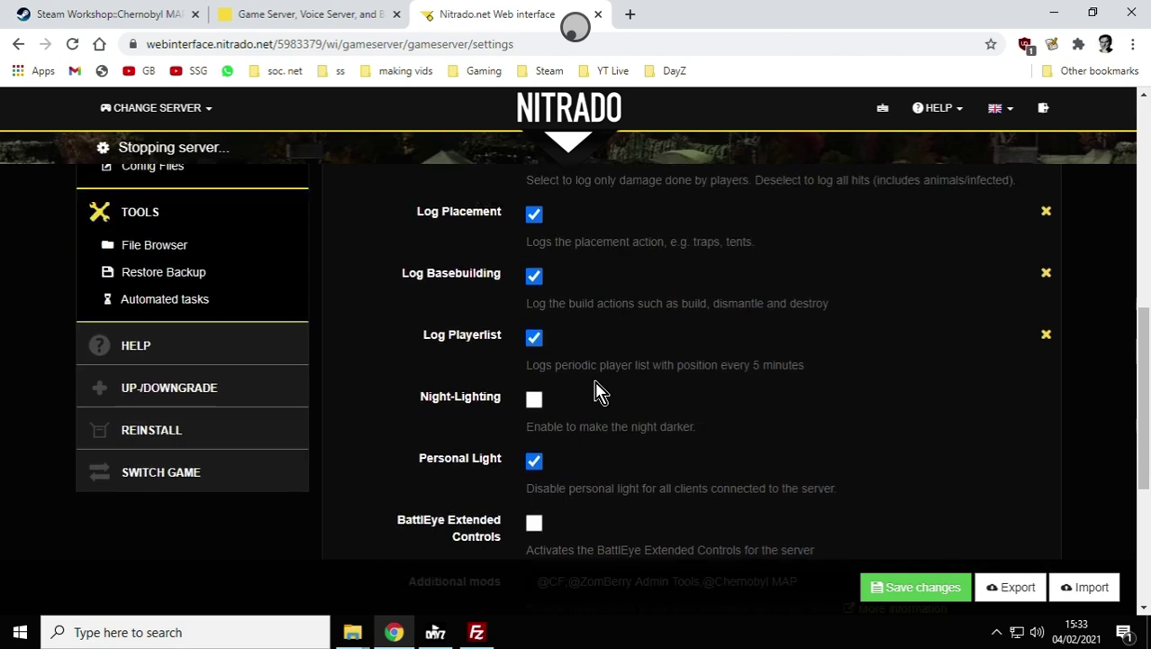
scroll(593, 379, "up", 2)
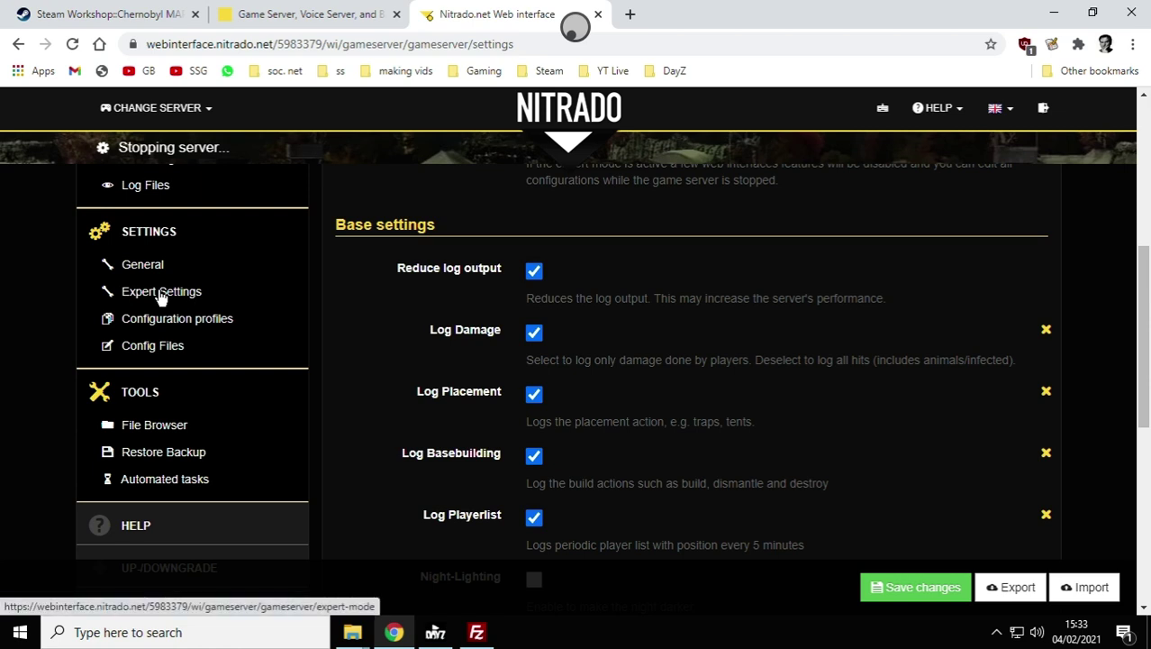
scroll(459, 346, "up", 2)
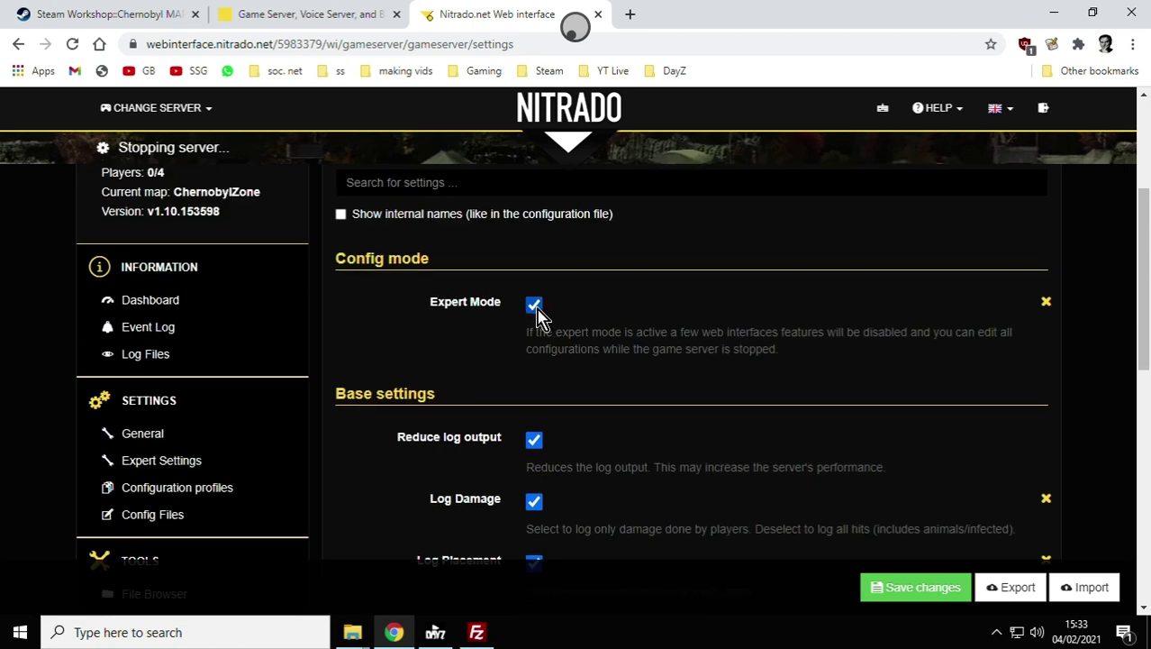
scroll(537, 314, "down", 1)
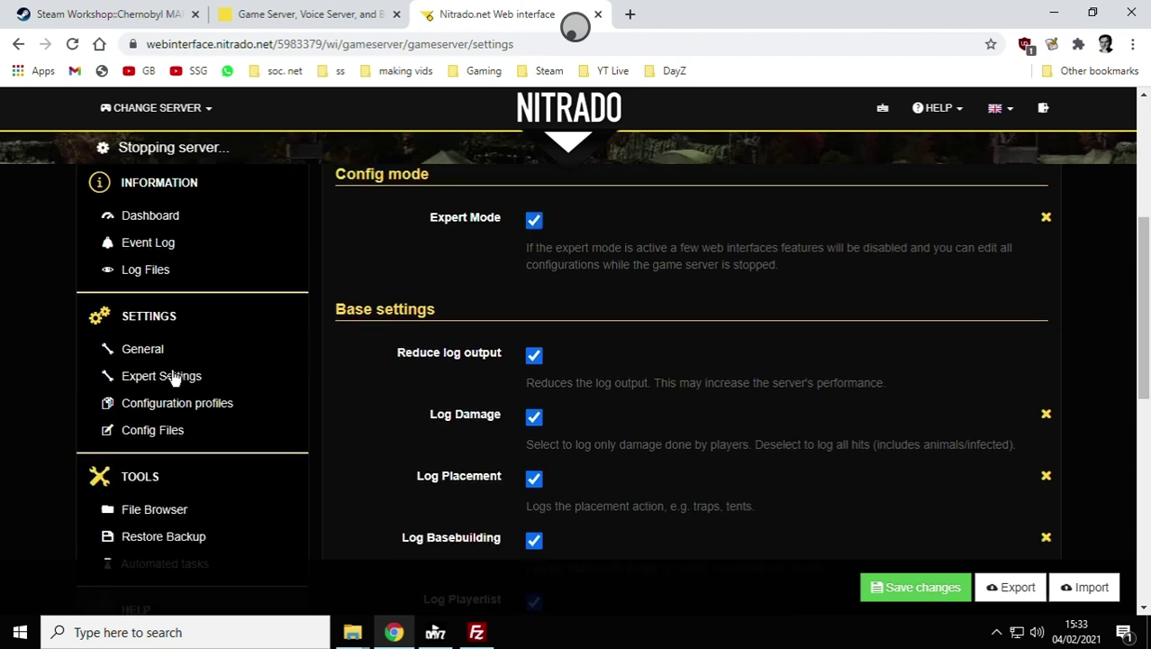
left_click(171, 378)
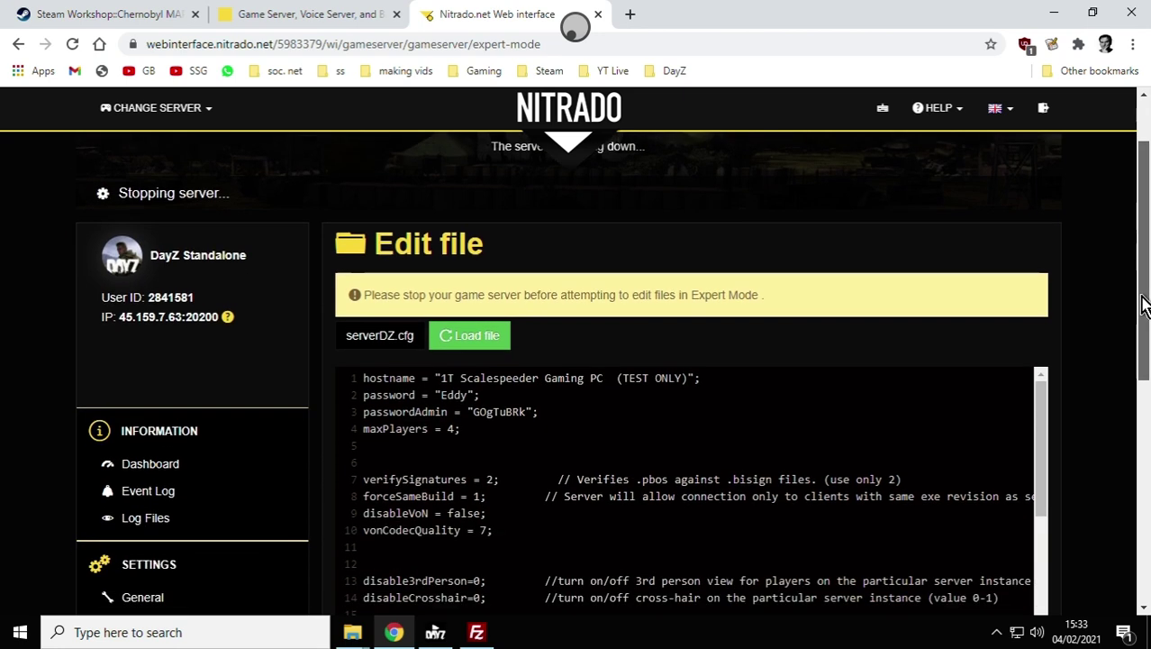
Scroll serverDZ.cfg to line 38 and select the dayz.ChernobylZone template value
left_click_drag(1143, 263, 1146, 342)
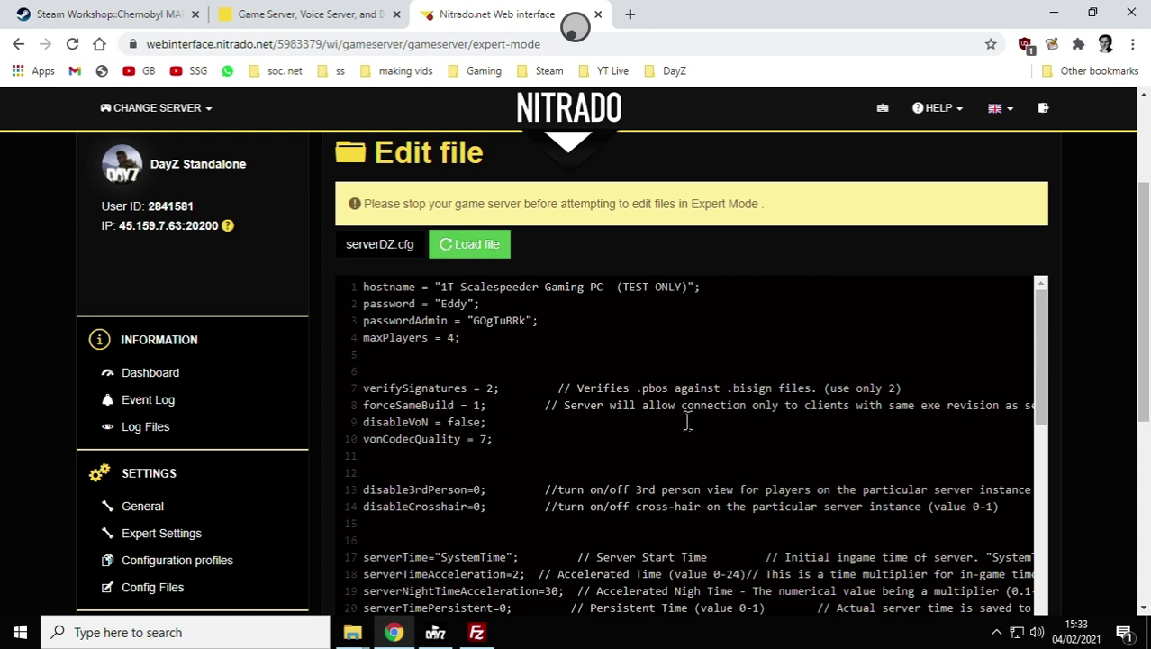
left_click_drag(1144, 296, 1144, 353)
scroll(729, 335, "down", 3)
scroll(714, 340, "down", 5)
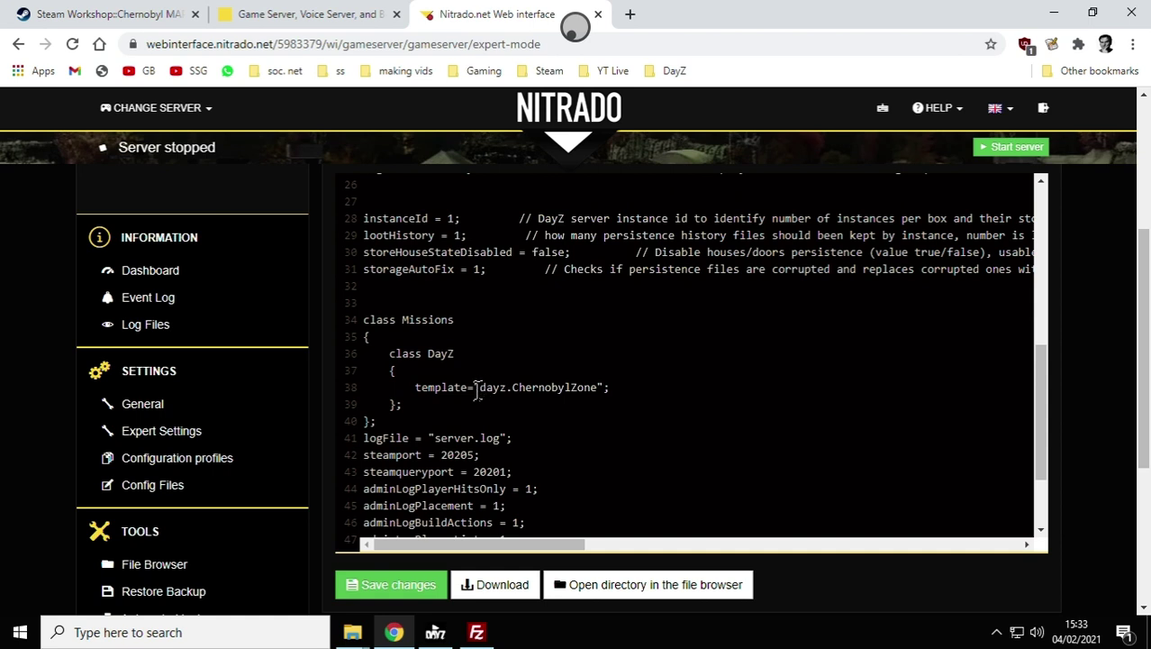
left_click_drag(477, 387, 598, 387)
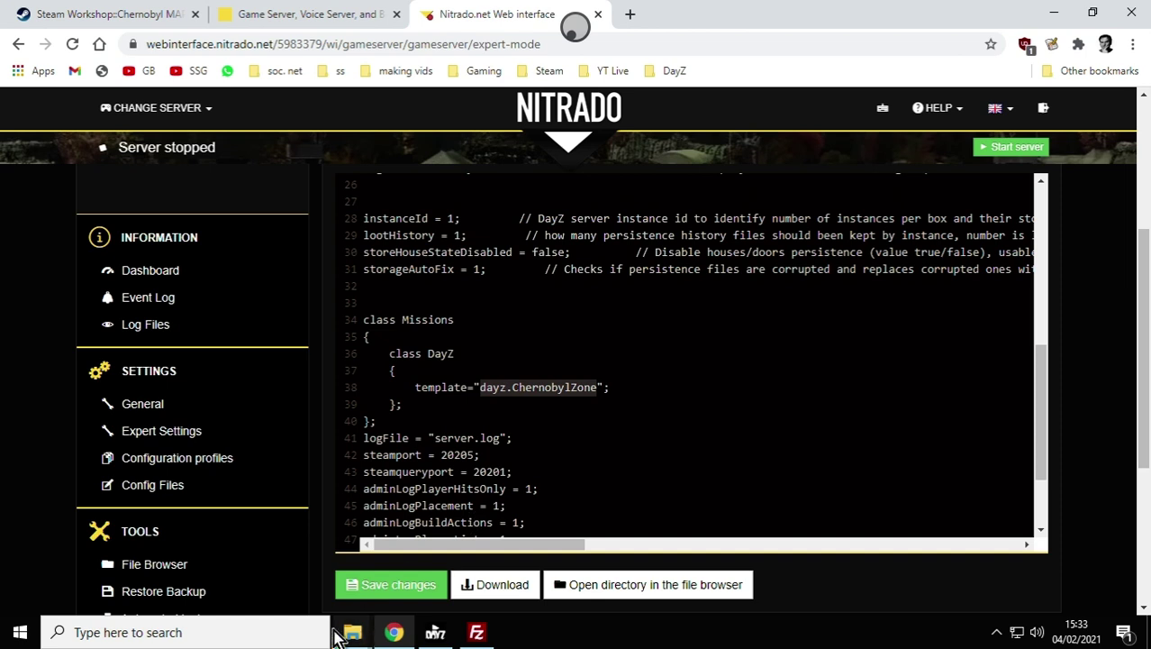
mouse_move(352, 632)
left_click(448, 577)
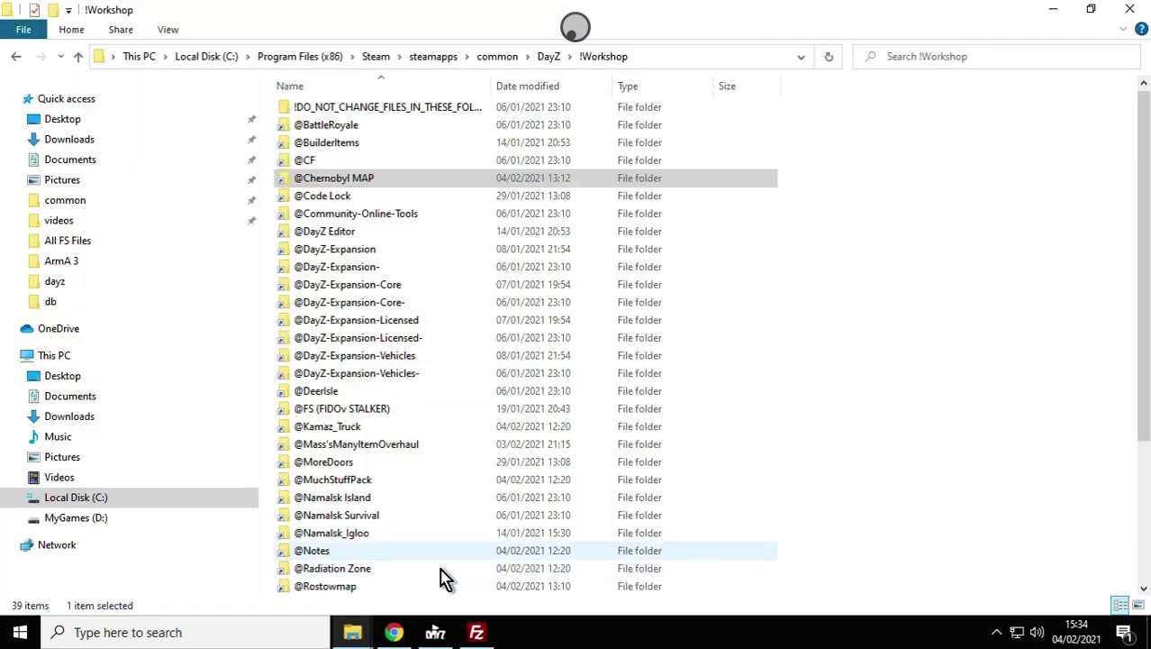
double_click(346, 180)
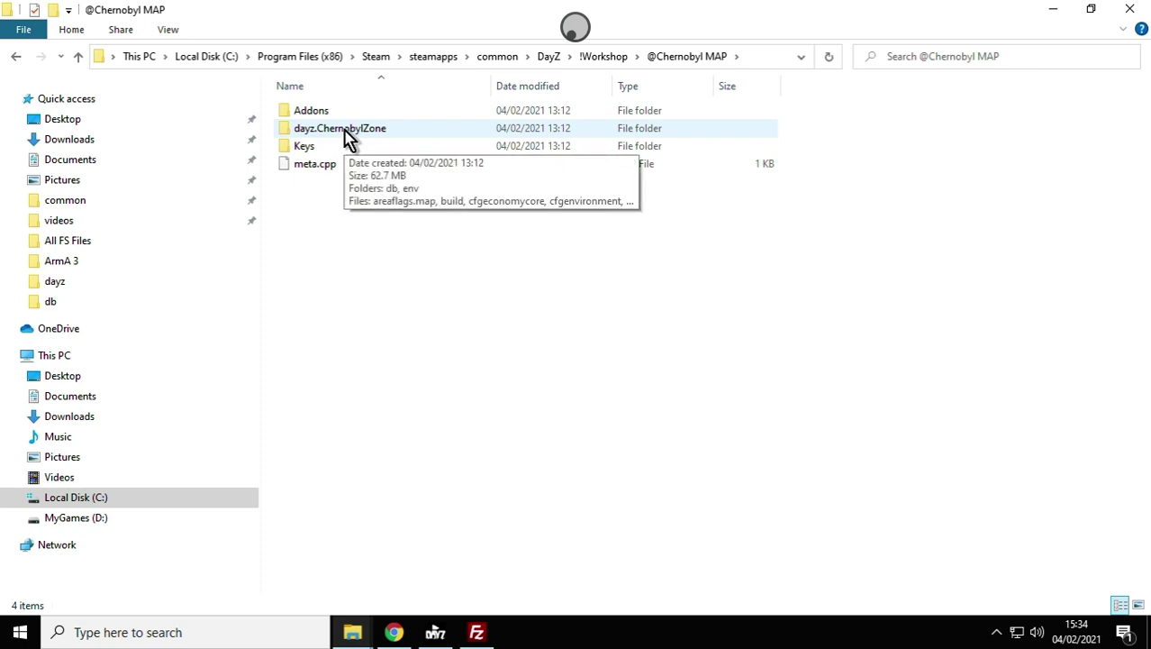
Copy the dayz.ChernobylZone mission folder name without renaming it
left_click(350, 140)
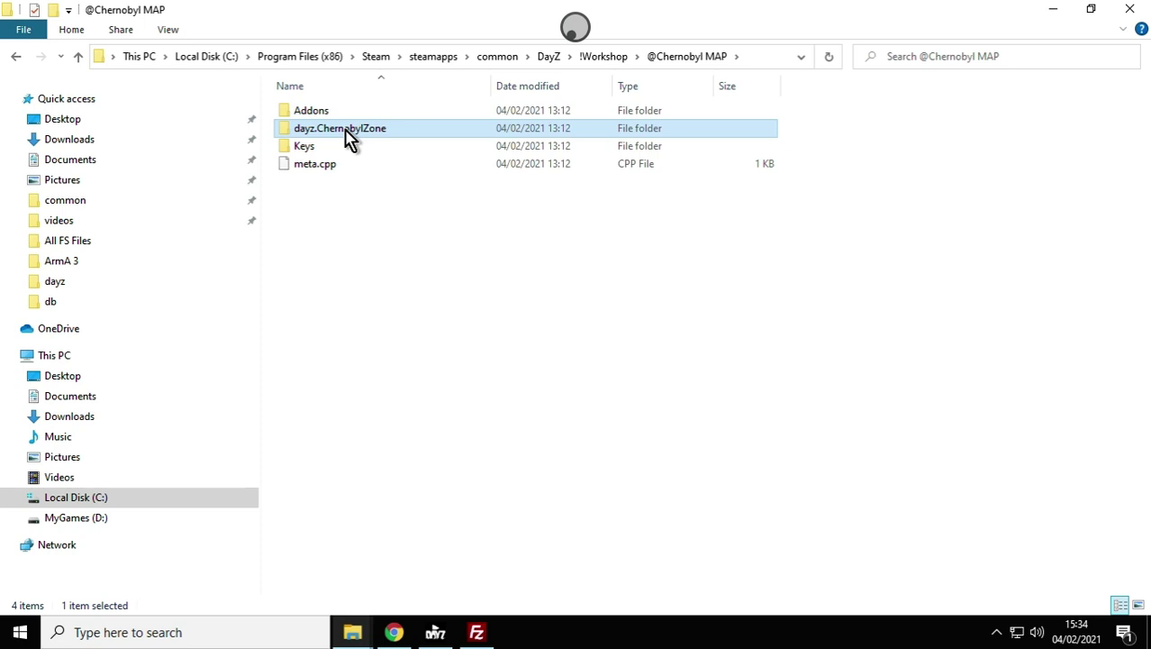
left_click(350, 137)
right_click(350, 139)
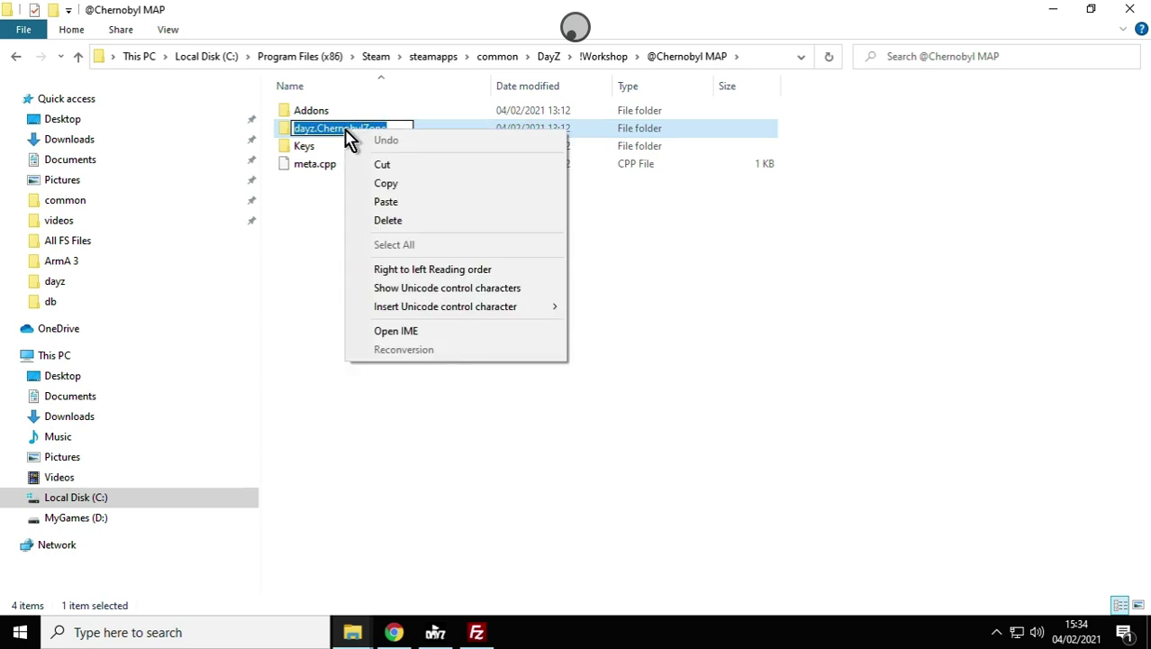
left_click(385, 185)
left_click(397, 240)
left_click(396, 633)
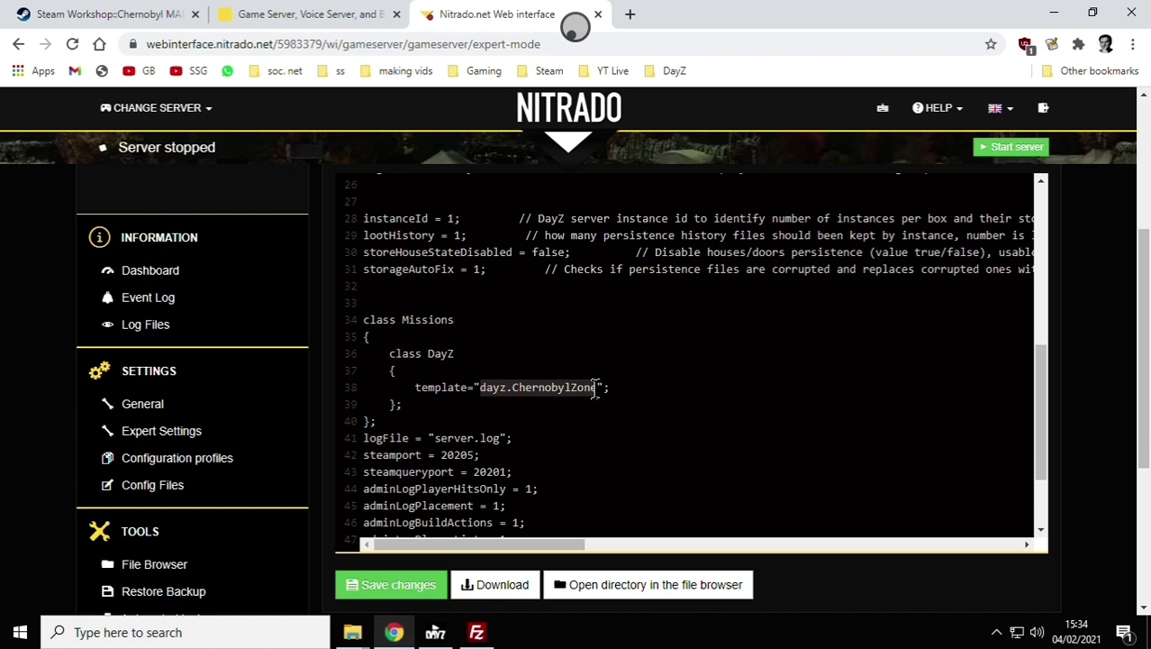
Set template to dayz.ChernobylZone, start the server, and go to the Chernobyl MAP Workshop tab
left_click(594, 389)
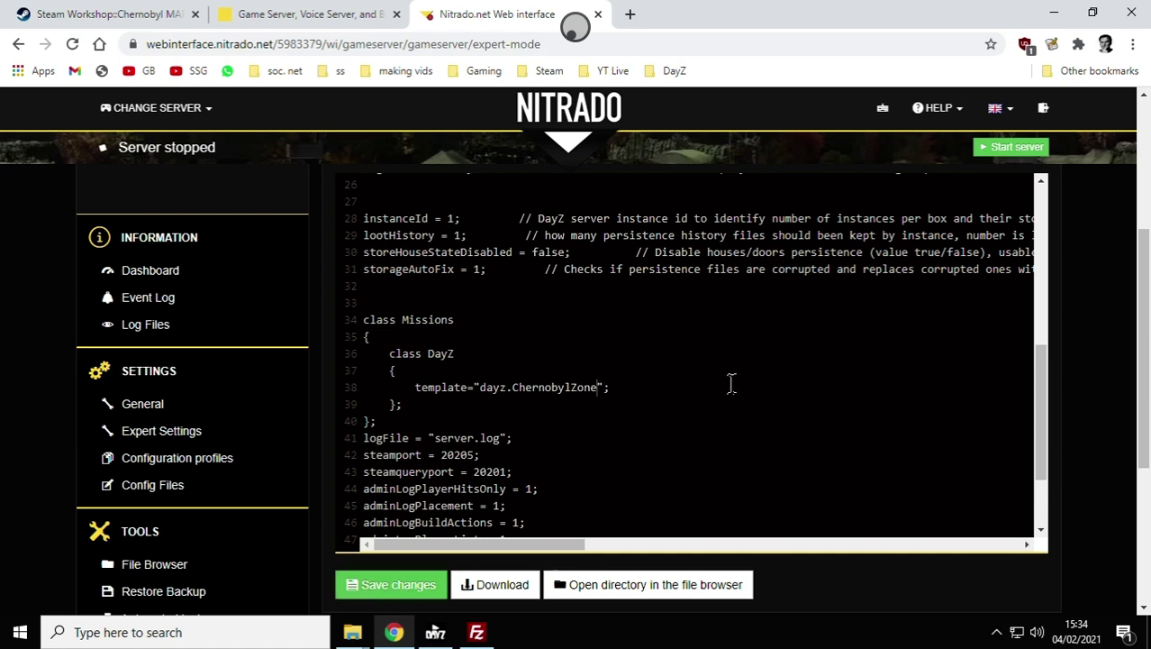
scroll(731, 383, "up", 4)
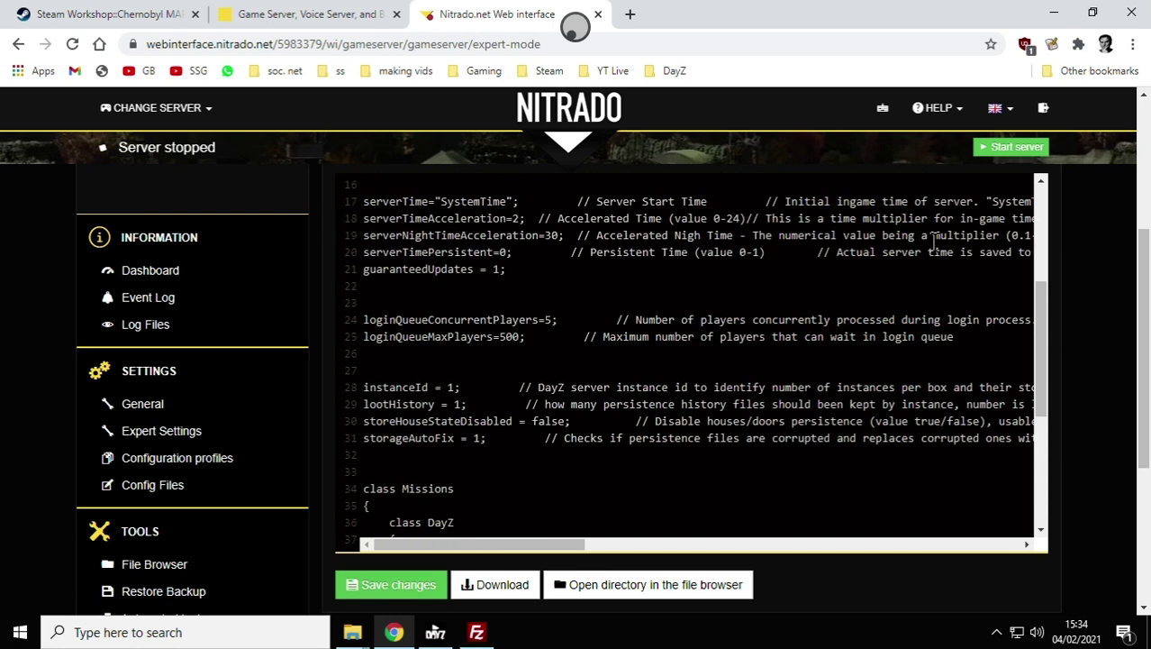
left_click(1011, 147)
left_click(775, 248)
left_click(106, 16)
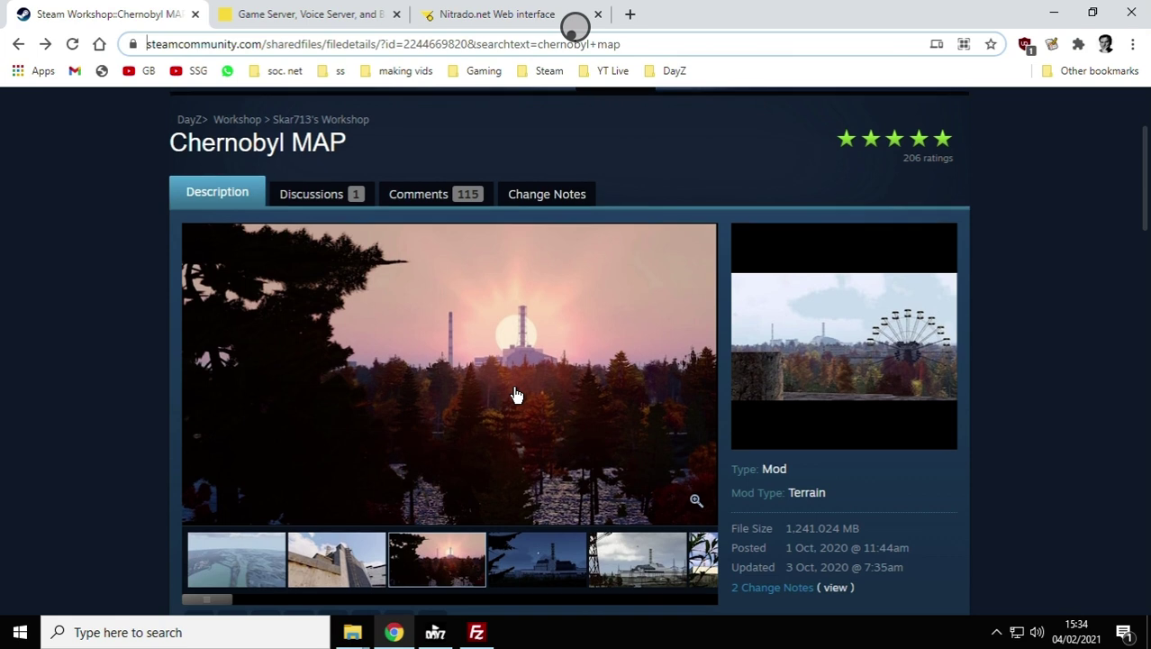
scroll(518, 394, "down", 2)
scroll(518, 394, "up", 2)
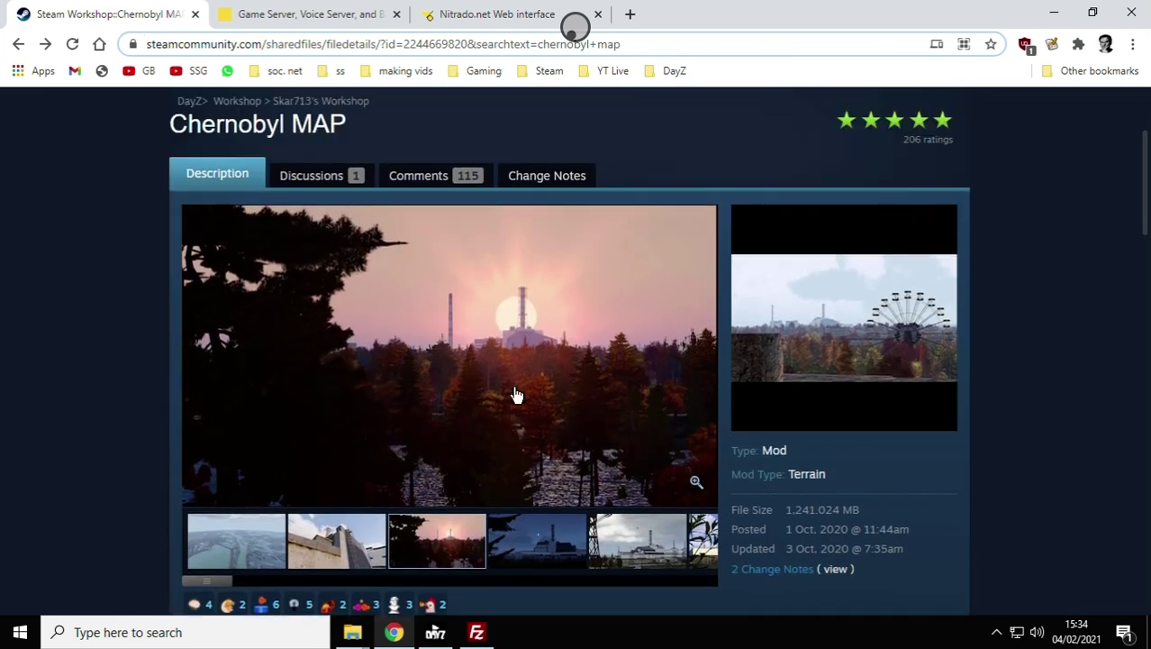
scroll(518, 394, "down", 2)
scroll(518, 395, "down", 1)
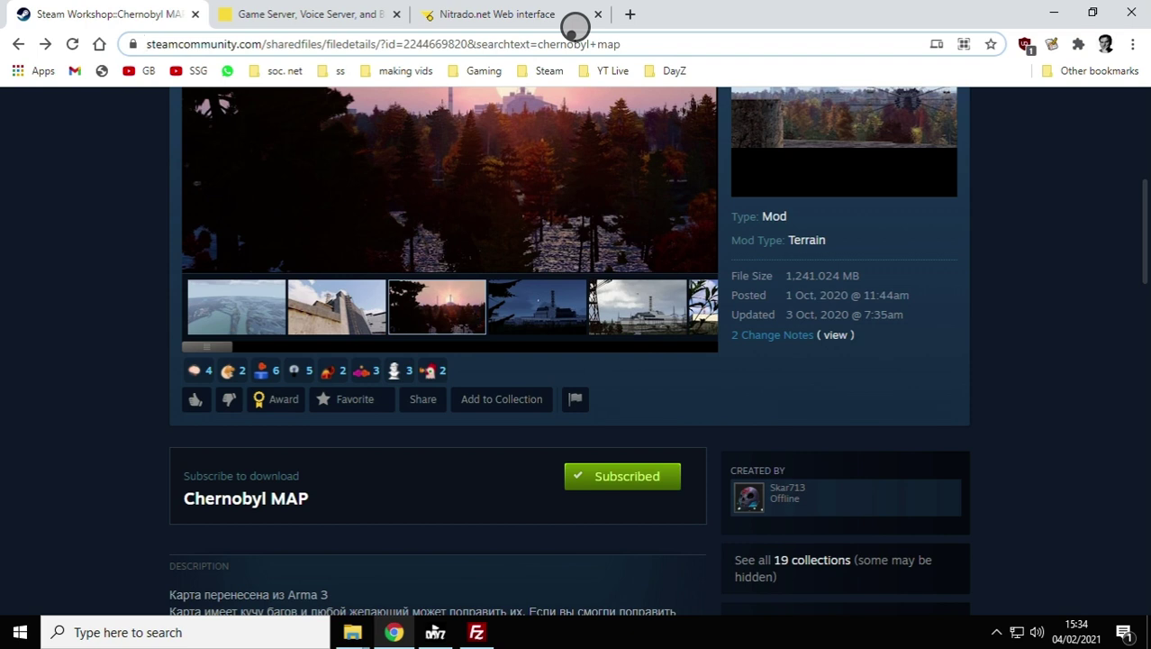
scroll(573, 30, "up", 1)
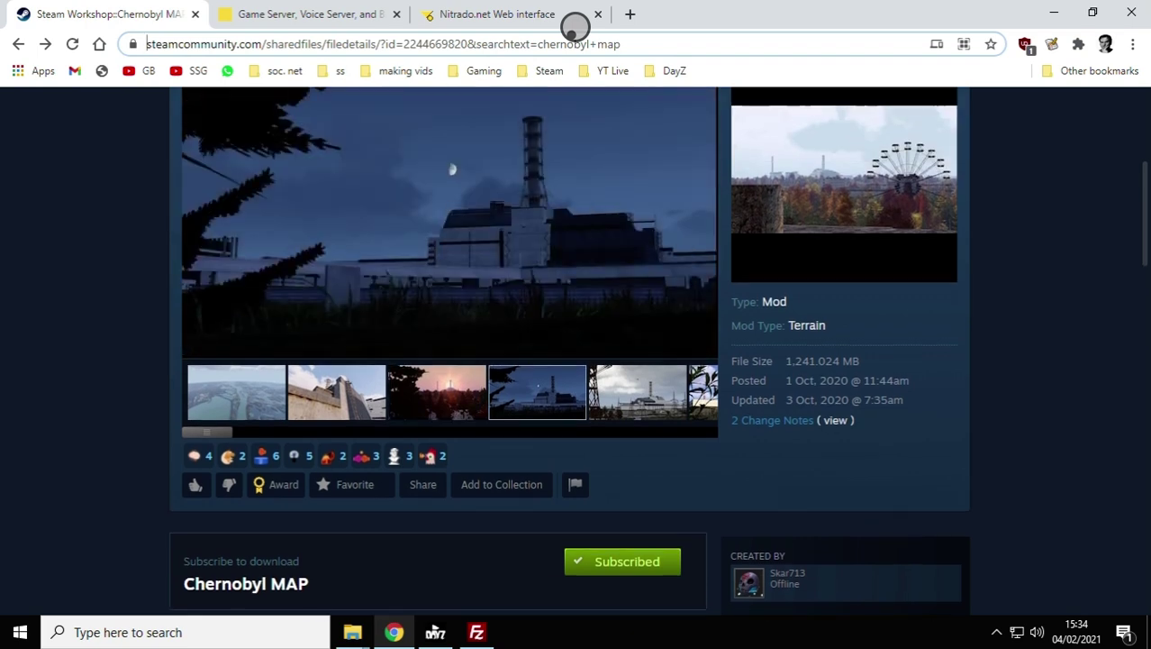
scroll(575, 27, "up", 2)
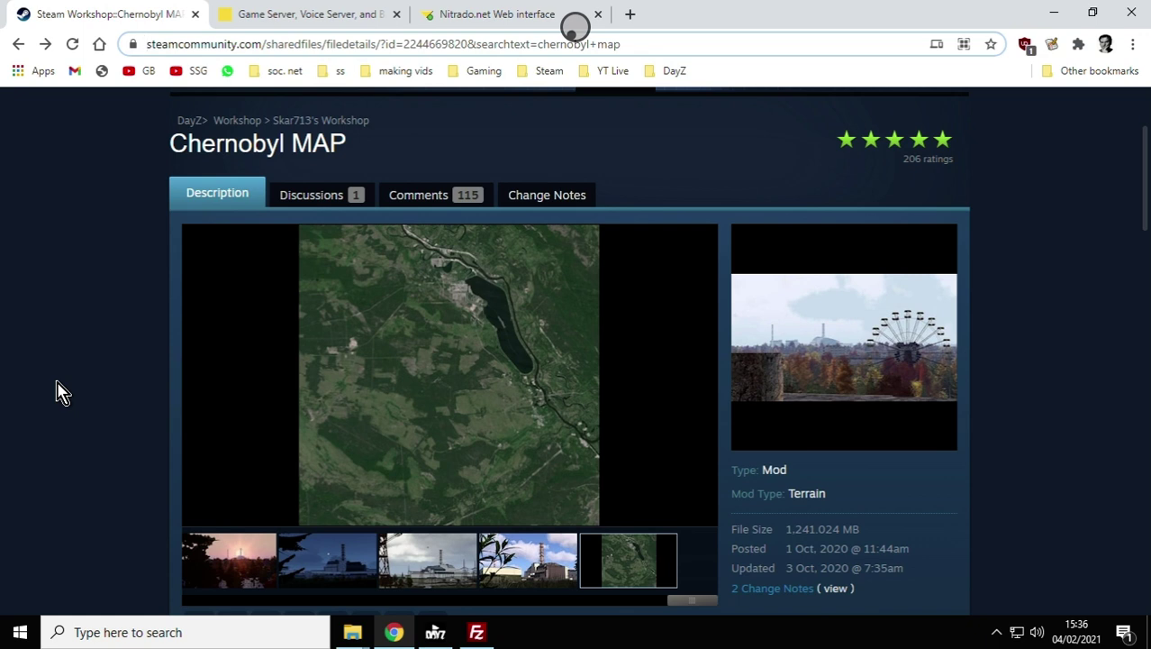
scroll(58, 391, "down", 1)
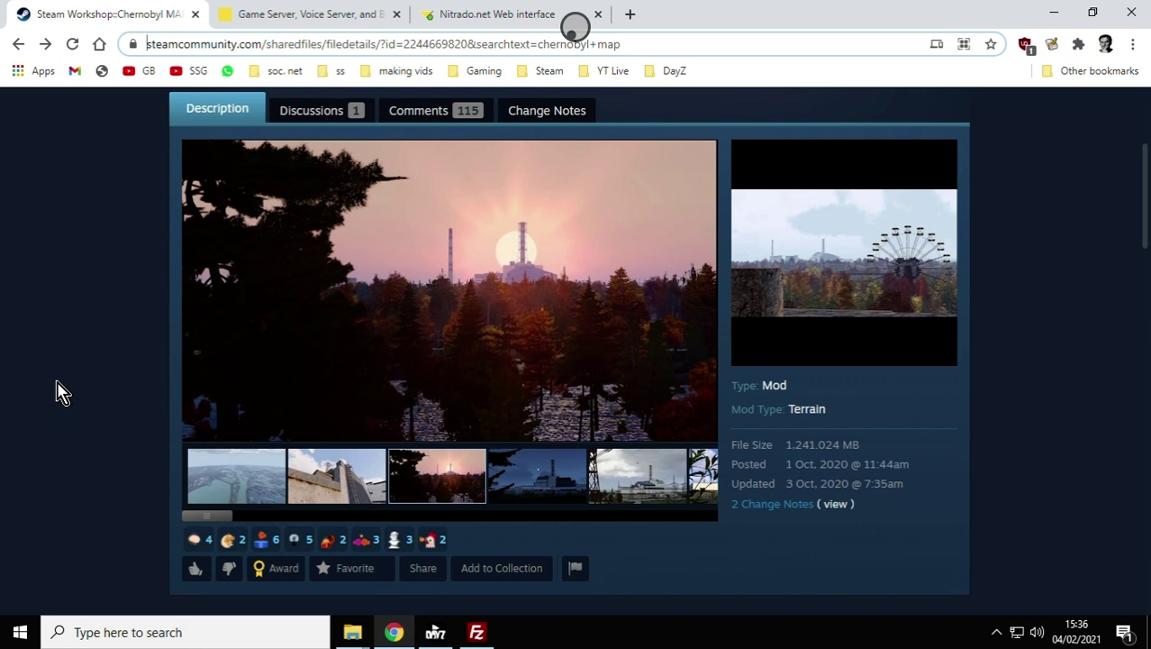
scroll(56, 392, "up", 2)
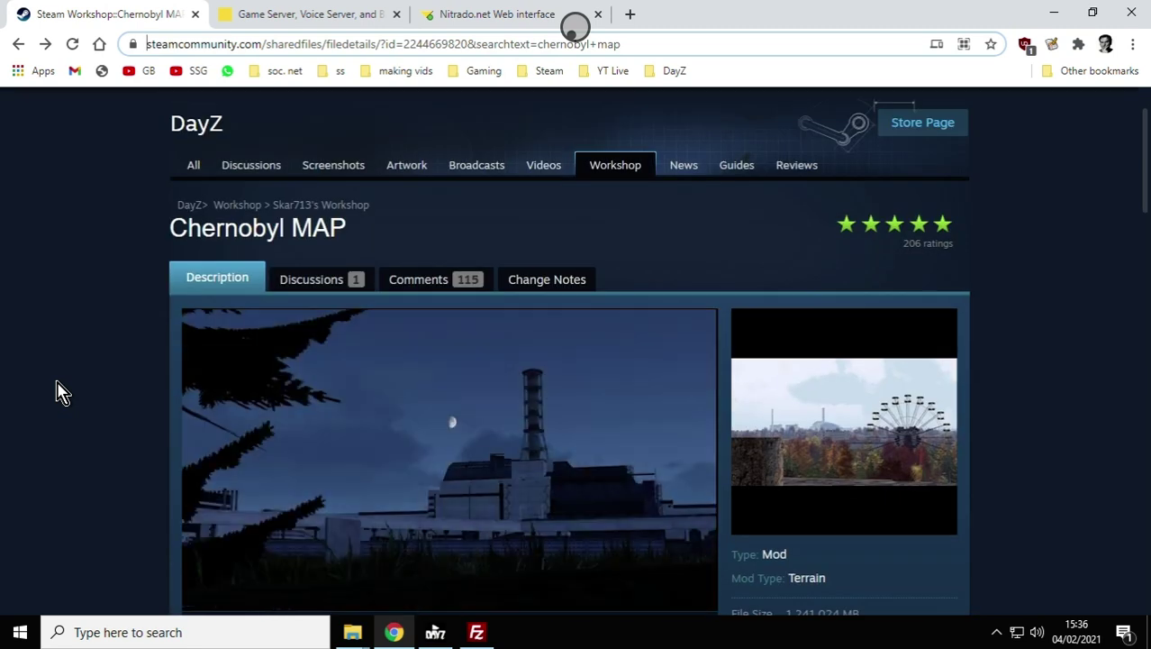